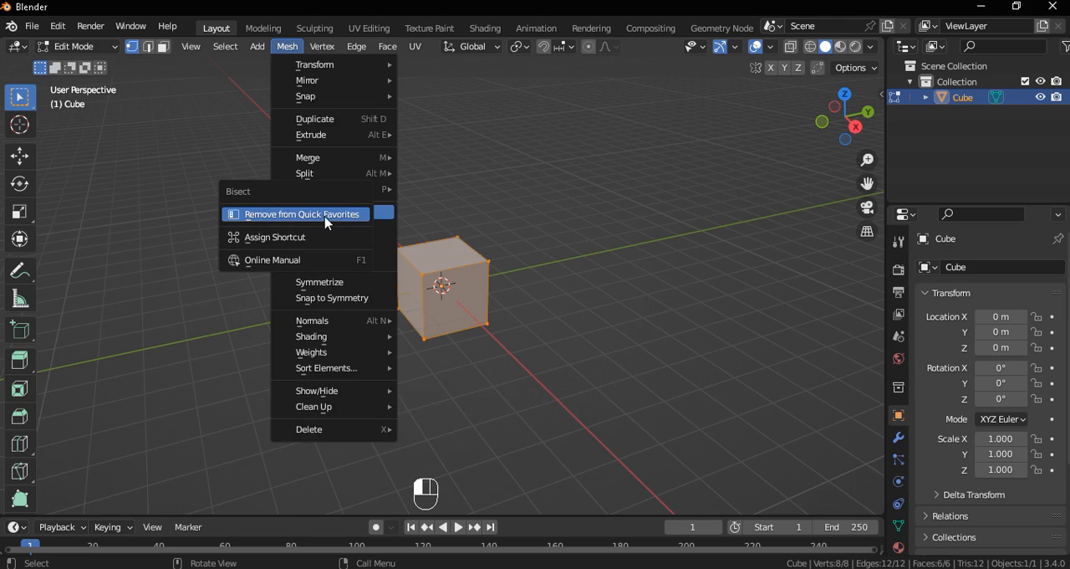
Bisect the fully selected cube with a diagonal cut across its upper rear left corner
left_click(276, 218)
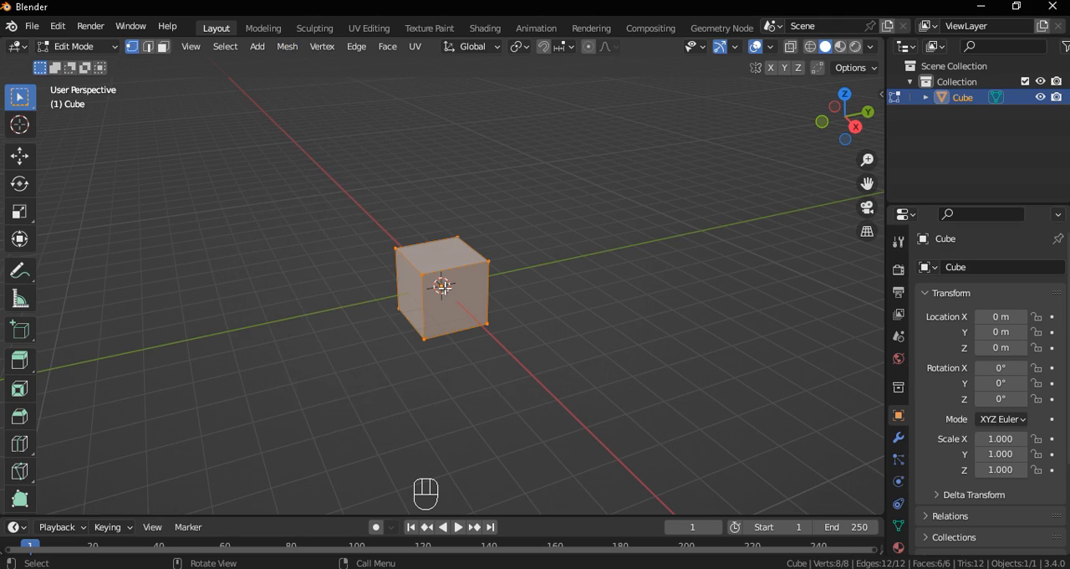
scroll(493, 307, "up", 2)
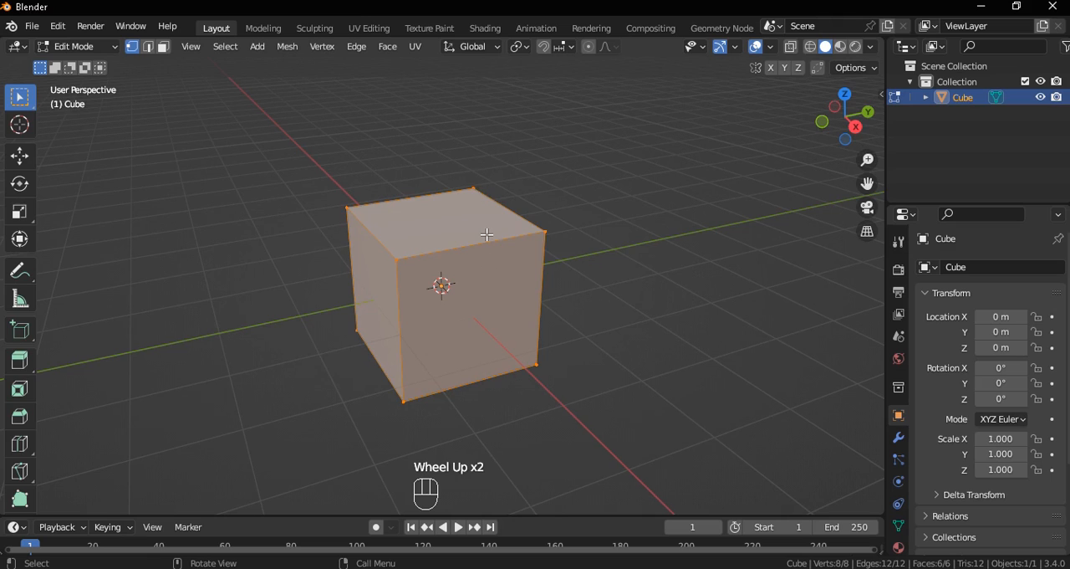
scroll(487, 235, "down", 1)
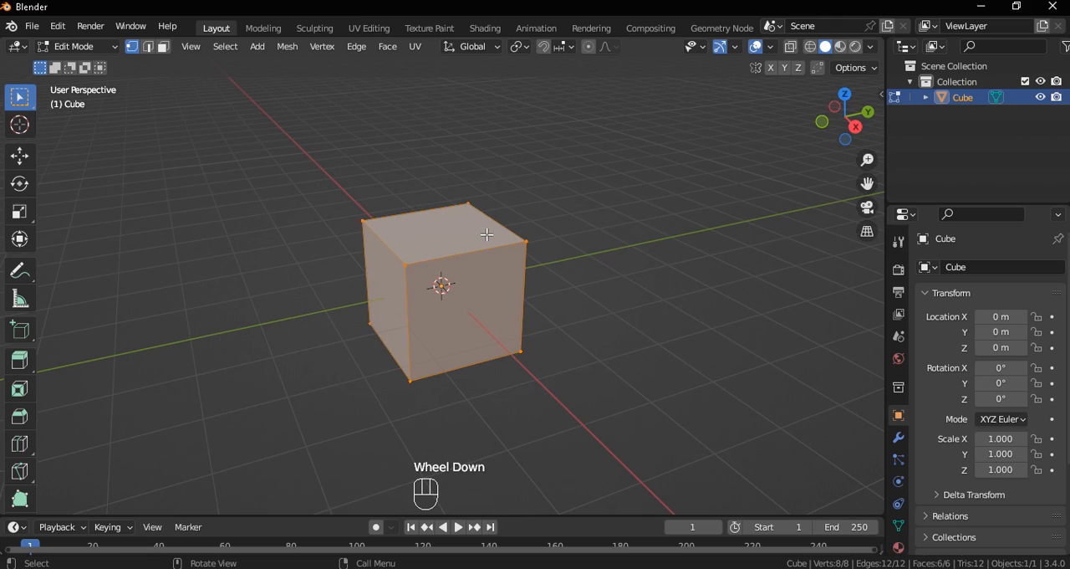
key("q")
left_click(481, 236)
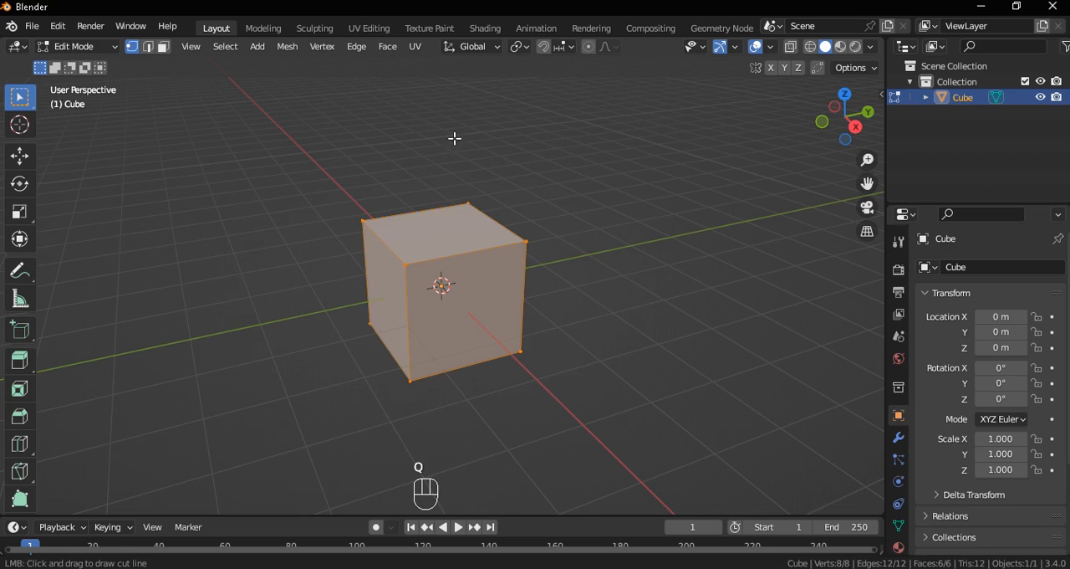
left_click_drag(304, 380, 295, 382)
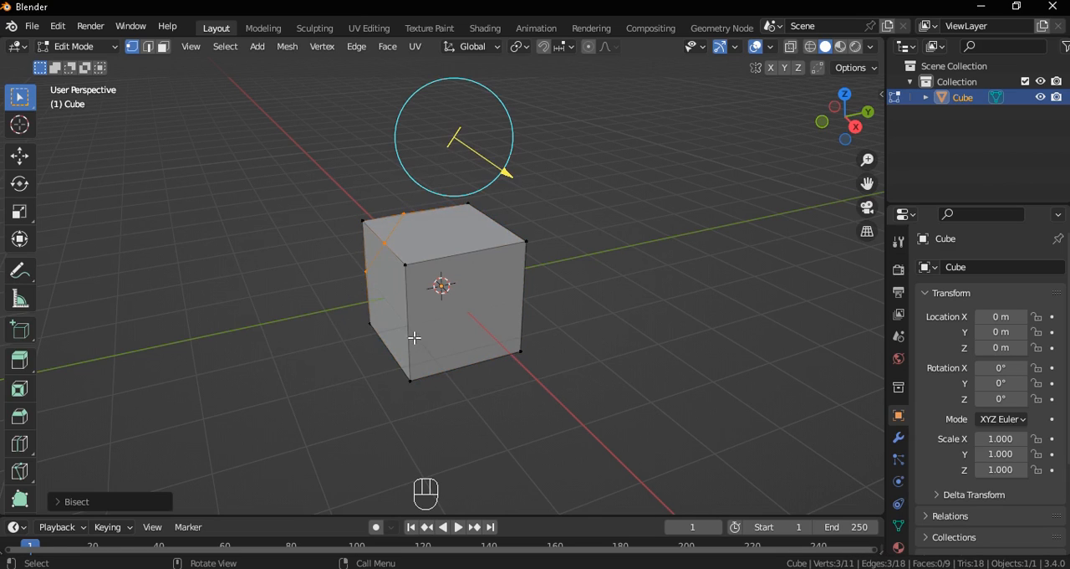
Enable Fill and Clear Inner for the bisect so the corner is removed and capped
left_click(69, 502)
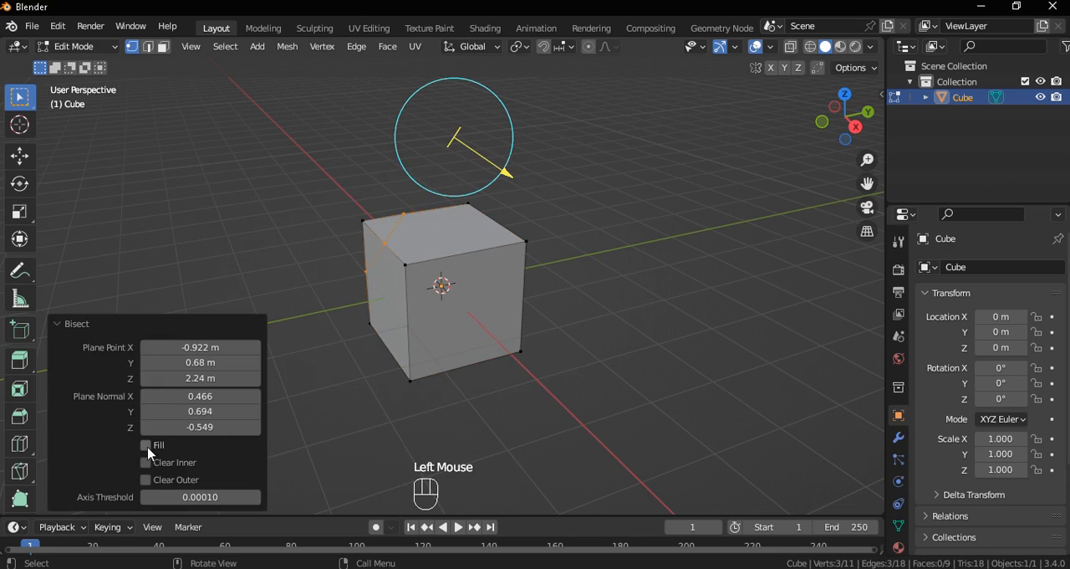
left_click(148, 479)
left_click(148, 478)
middle_click_drag(508, 330, 550, 313)
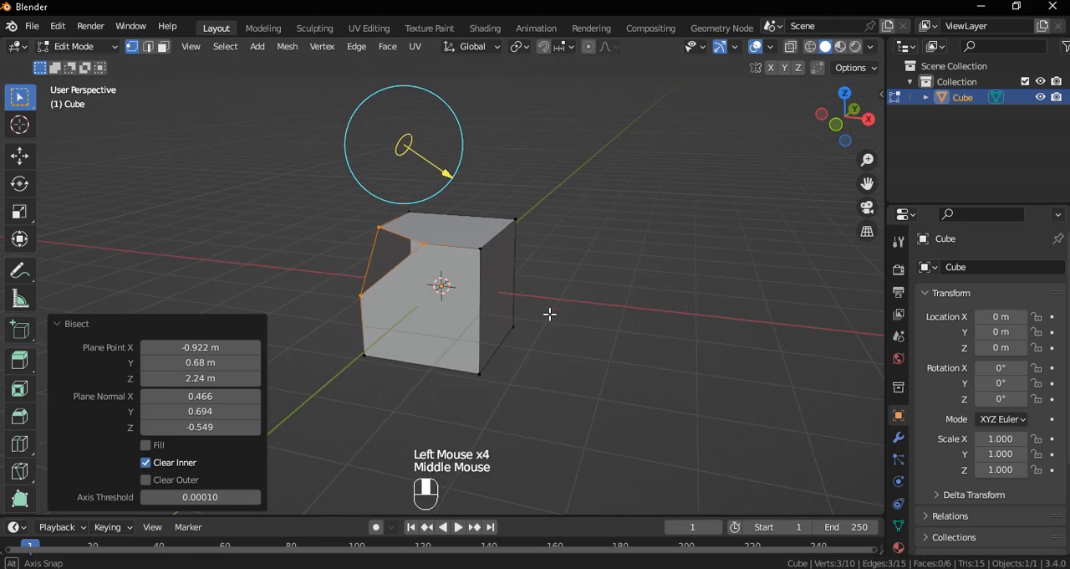
left_click(62, 327)
Select the whole mesh and bisect off its next upper corner with a steep diagonal cut
middle_click_drag(525, 338, 324, 334)
key("`")
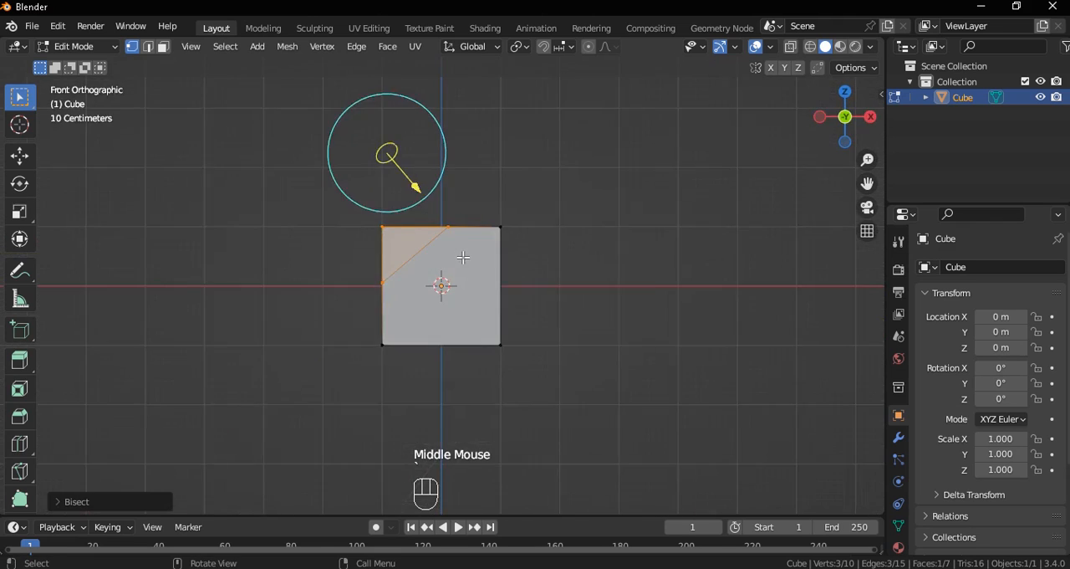
scroll(410, 205, "up", 2)
middle_click_drag(410, 205, 334, 285)
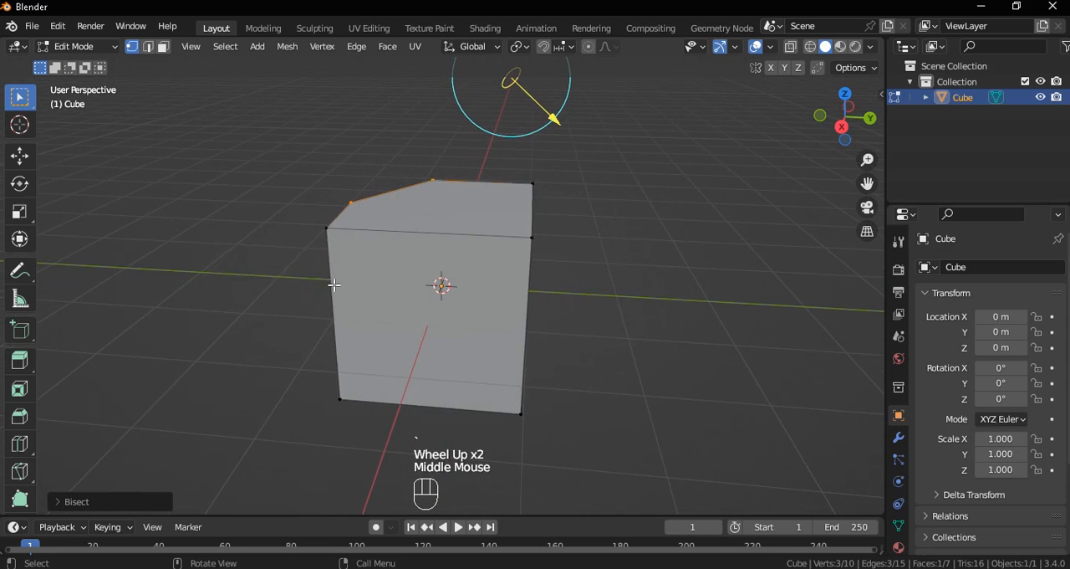
key("q")
left_click(333, 285)
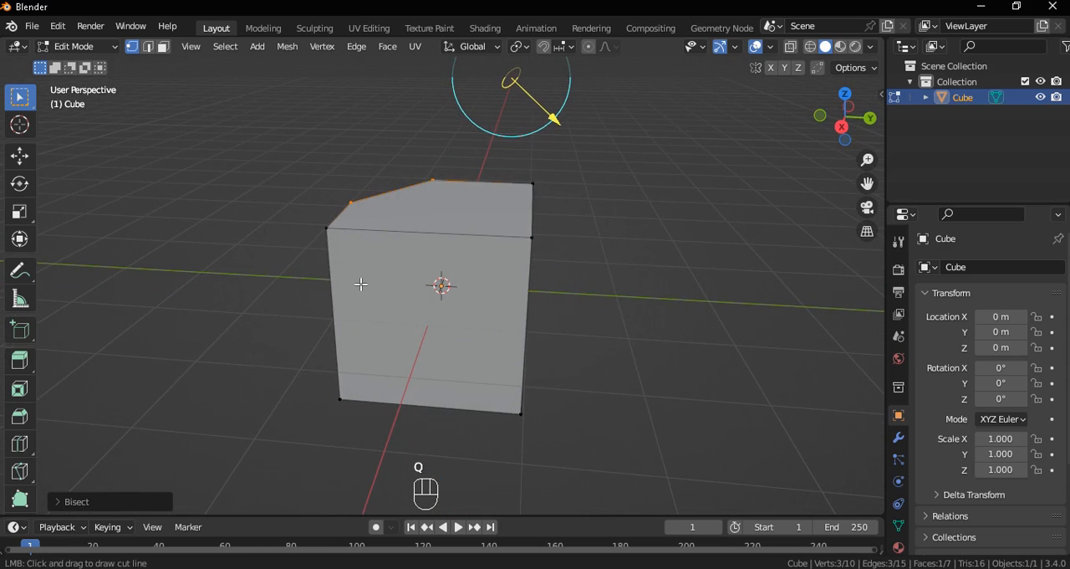
key("a")
key("q")
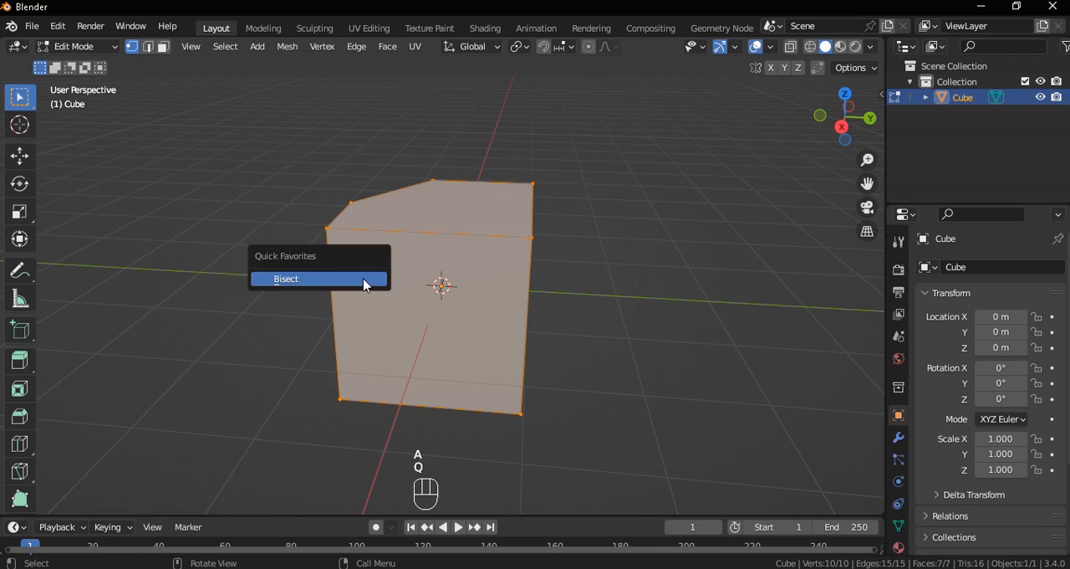
left_click(363, 281)
left_click_drag(402, 157, 284, 404)
With everything selected, bisect away another upper corner beside the uncut square face
middle_click_drag(407, 420, 373, 384)
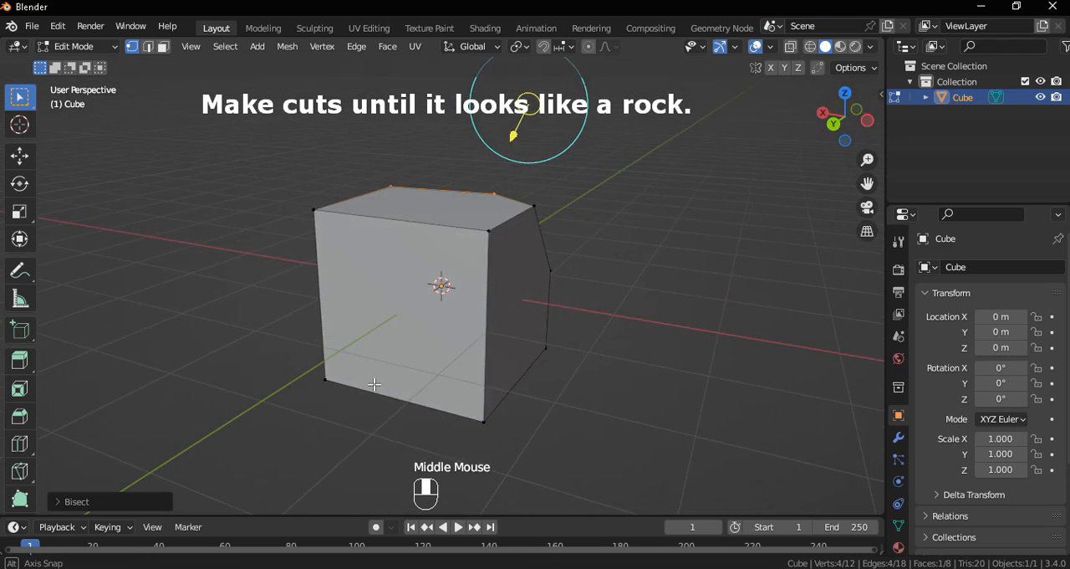
key("a")
key("q")
left_click(341, 386)
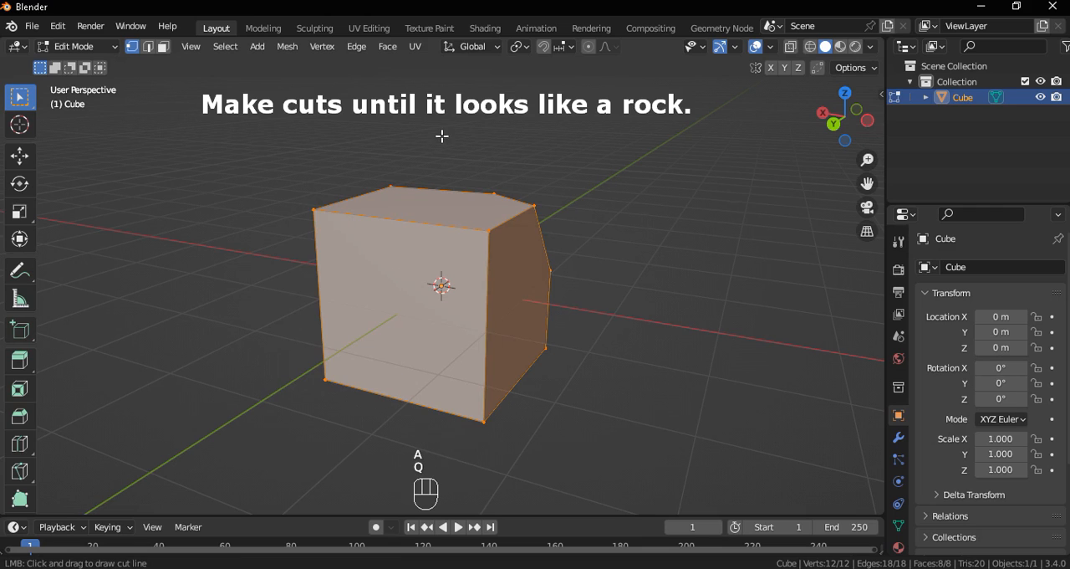
left_click_drag(433, 118, 275, 383)
Bisect off the lower left corner of the mesh with a diagonal cut drawn downward
middle_click_drag(275, 382, 453, 382)
key("q")
left_click(453, 384)
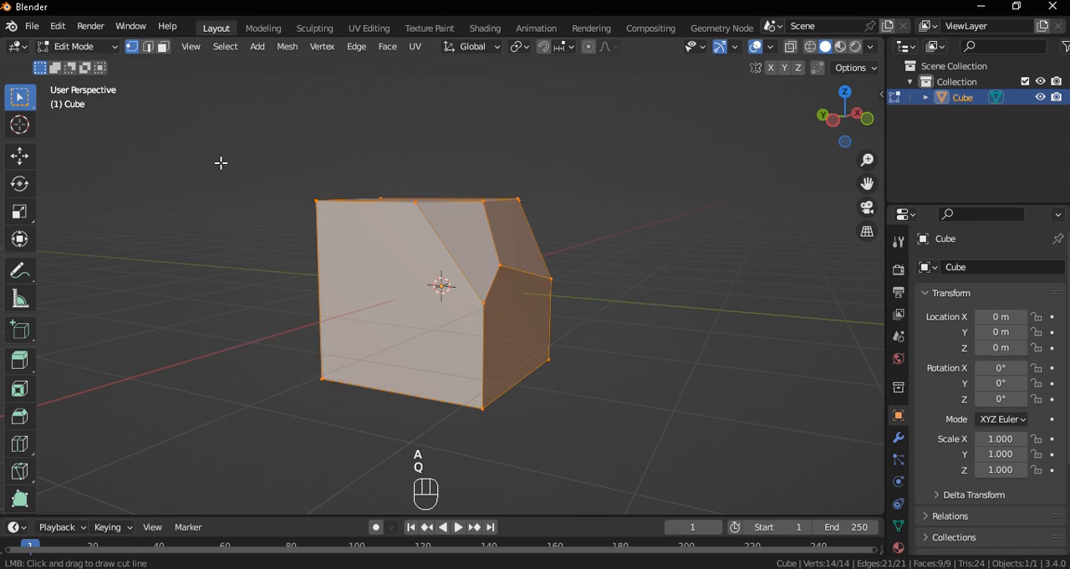
left_click_drag(219, 162, 586, 474)
Select all geometry and bisect off the remaining sharp upper left corner
middle_click_drag(586, 475, 441, 276)
key("a")
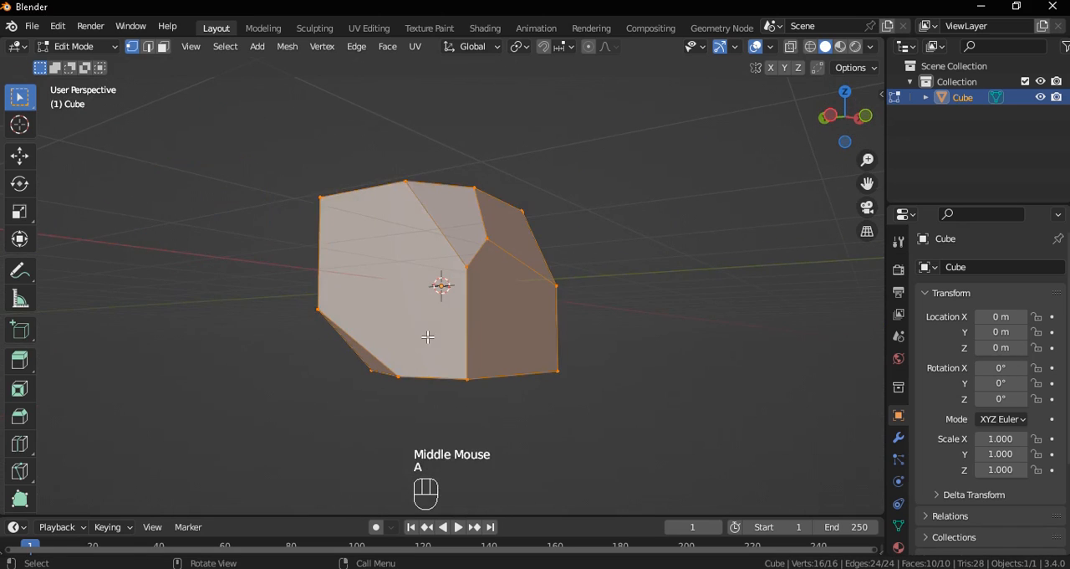
key("q")
left_click(432, 201)
left_click_drag(441, 113, 234, 380)
Try to bisect the mesh's lower right corner with a cut drawn downward, and undo it
middle_click_drag(233, 380, 546, 427)
key("a")
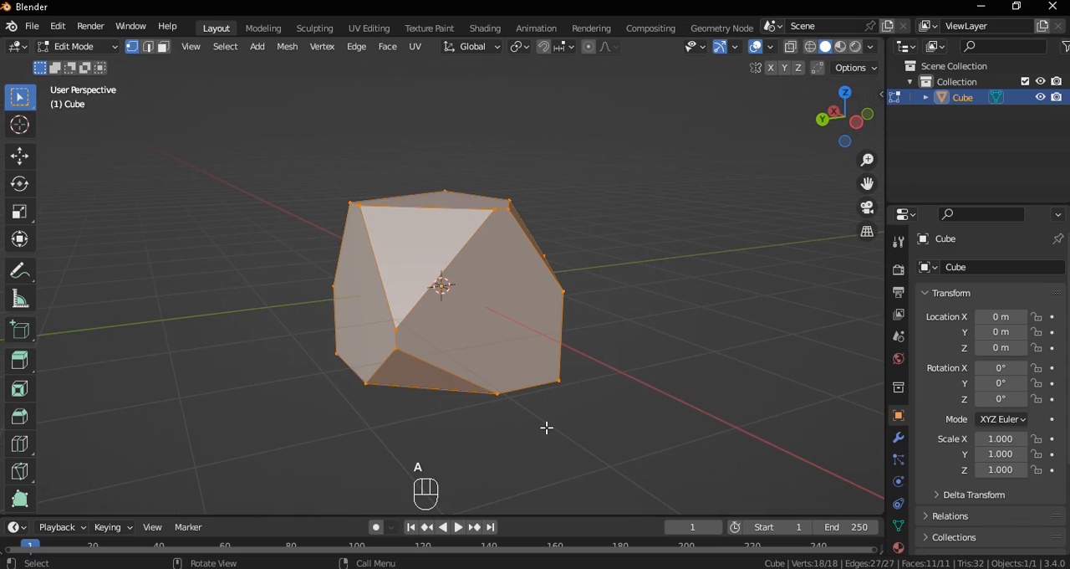
key("q")
left_click(552, 391)
left_click_drag(668, 196, 437, 543)
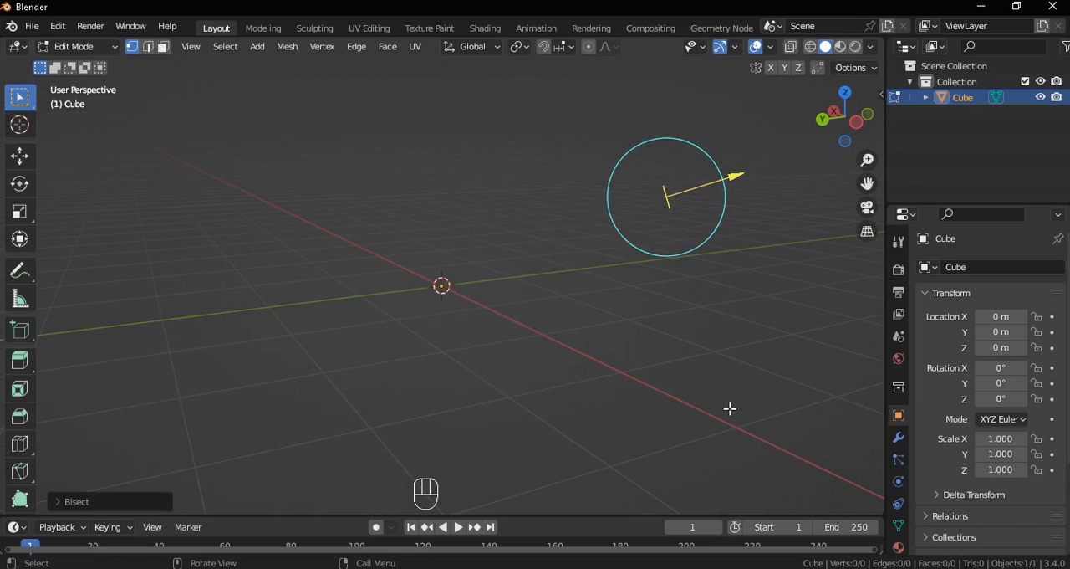
key("ctrl+z")
Bisect off the mesh's right side with a steep cut drawn upward from below
key("q")
left_click(456, 453)
left_click_drag(483, 442, 587, 181)
Select the whole mesh and bisect off its upper right corner from the flat-sided view
middle_click_drag(753, 239, 592, 268)
key("a")
key("q")
left_click(593, 268)
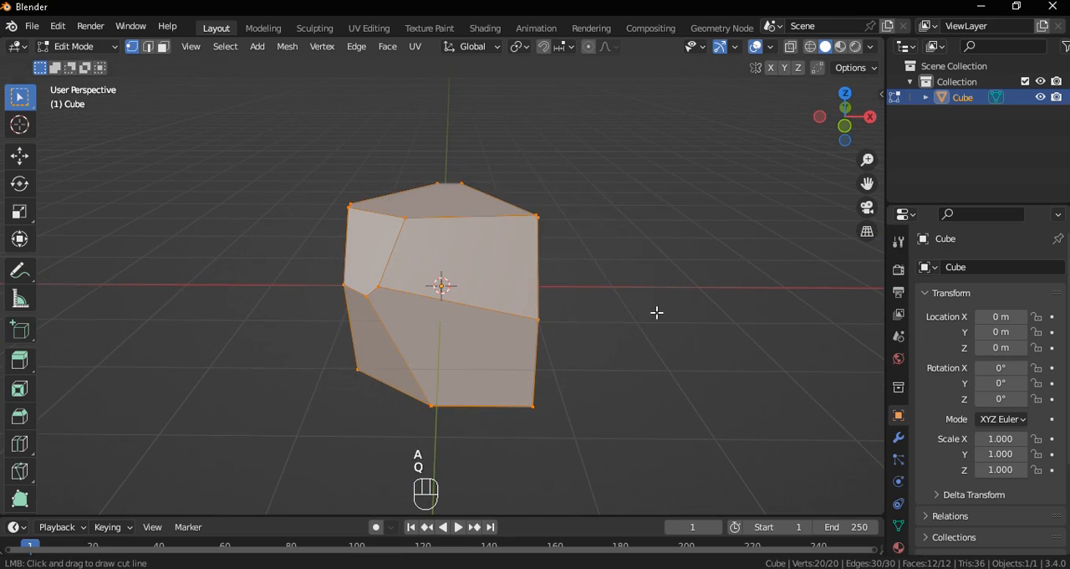
left_click_drag(657, 311, 402, 148)
Select the whole mesh and bisect off its lower right corner with a cut drawn upward
middle_click_drag(599, 337, 685, 342)
key("a")
key("q")
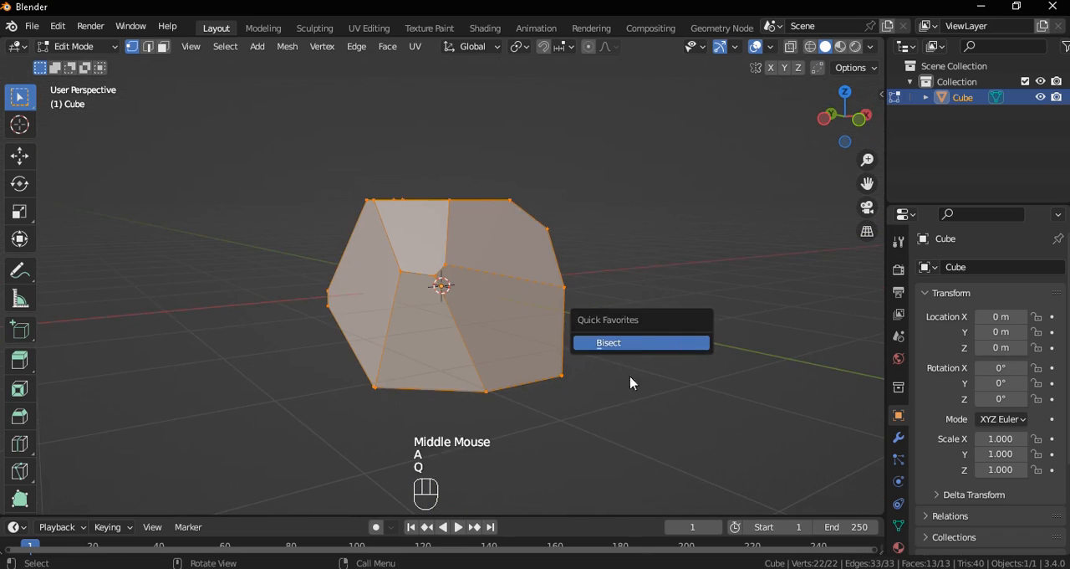
left_click(633, 343)
left_click_drag(429, 454, 674, 142)
Turn to another side and bisect a further facet off the lower right of the fully selected mesh
middle_click_drag(765, 322, 653, 293)
key("a")
key("q")
left_click(643, 293)
left_click_drag(444, 425, 610, 175)
Bisect the underside of the fully selected mesh and adjust the cutting plane to form a bottom facet
mouse_move(610, 175)
middle_mouse_down()
mouse_move(610, 318)
mouse_move(545, 316)
middle_mouse_up()
key("a")
key("q")
left_click(545, 335)
left_click_drag(597, 408, 716, 370)
left_click_drag(572, 350, 579, 283)
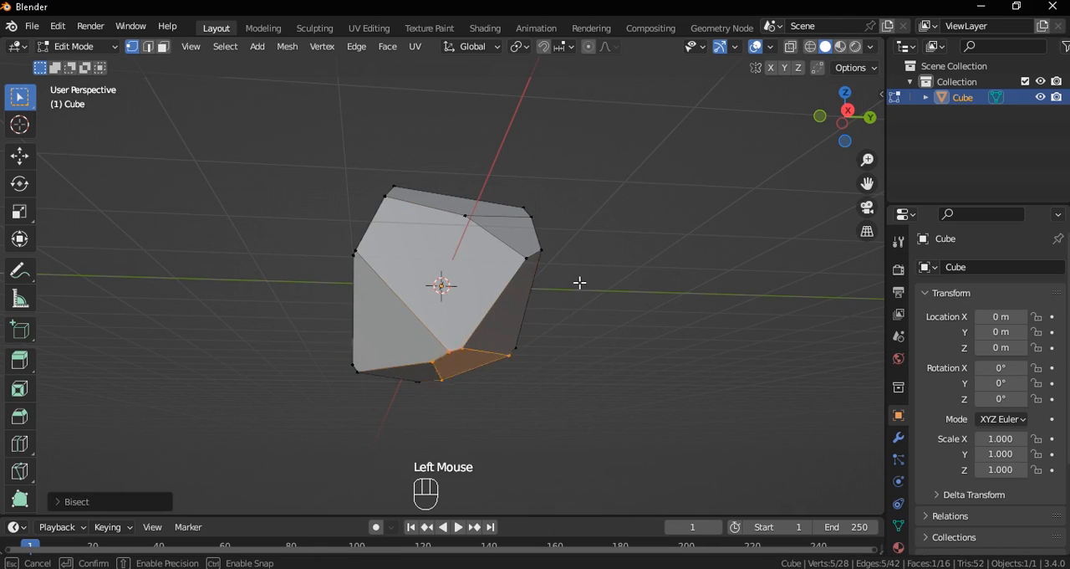
With the mesh seen from below and fully selected, bisect off its lower left corner
middle_click_drag(559, 272, 541, 387)
key("a")
key("q")
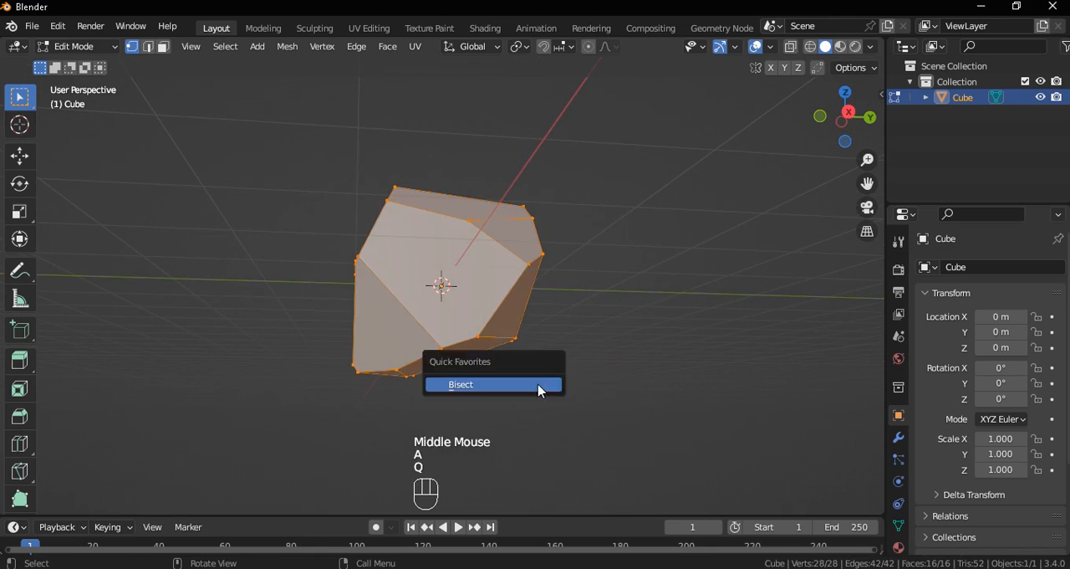
left_click(540, 387)
left_click_drag(533, 424, 735, 440)
key("a")
key("q")
left_click(477, 410)
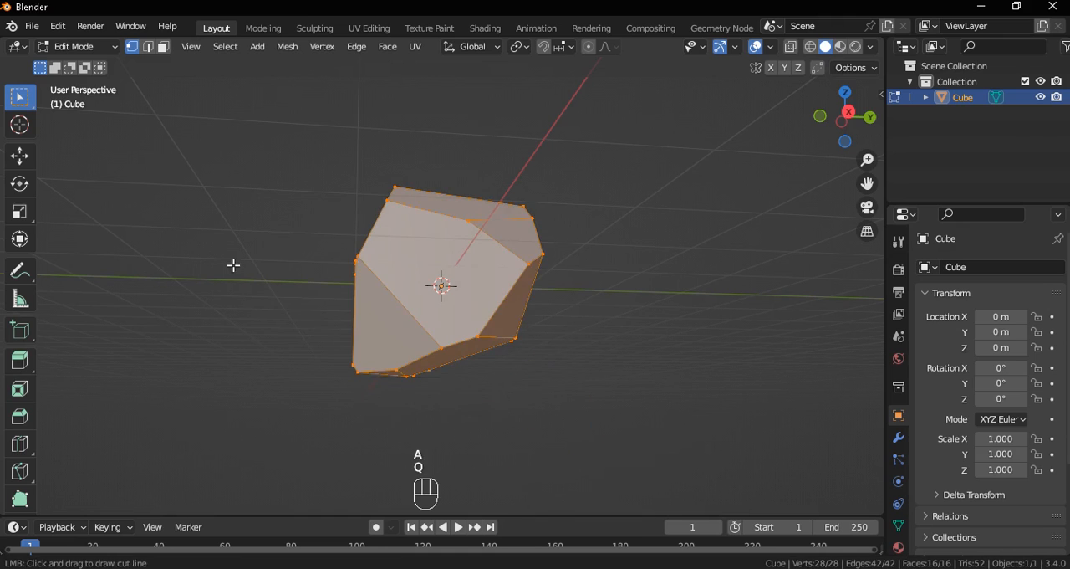
left_click_drag(233, 264, 566, 459)
Select all geometry and bisect off the sharp upper right corner of the rock
mouse_move(527, 383)
middle_mouse_down()
mouse_move(569, 440)
mouse_move(511, 394)
middle_mouse_up()
key("a")
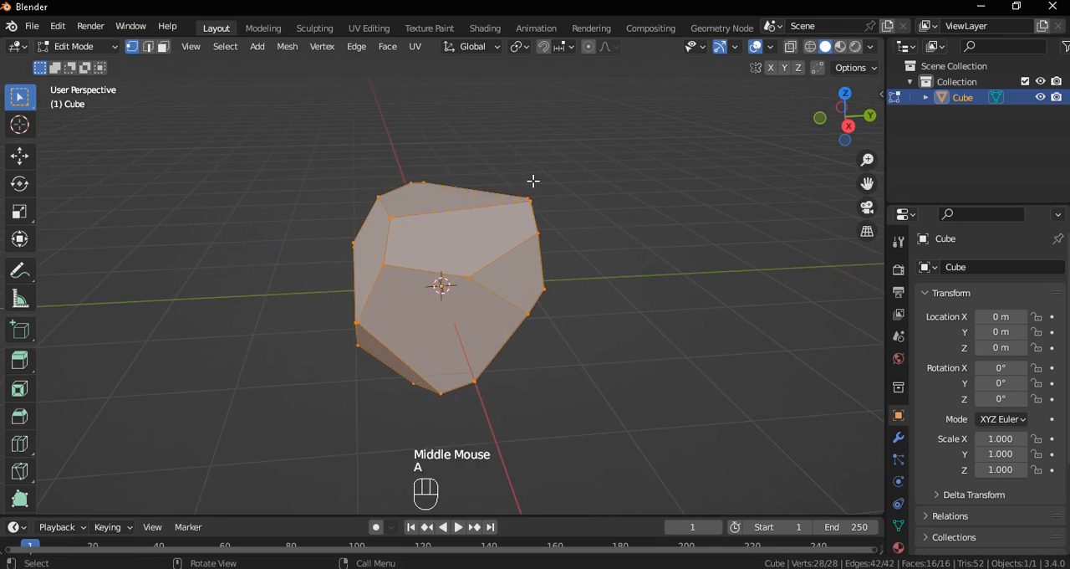
key("q")
left_click(532, 179)
left_click_drag(646, 270, 467, 178)
Select the whole rock and bisect its upper left edge with a shallow cut drawn downward
left_click_drag(364, 150, 365, 149)
key("a")
key("q")
left_click(595, 281)
left_click_drag(578, 127, 302, 252)
Bisect a thin slice off the rock's upper right side with a steep cut drawn upward, everything selected
middle_click_drag(492, 267, 578, 282)
key("a")
key("q")
key("q")
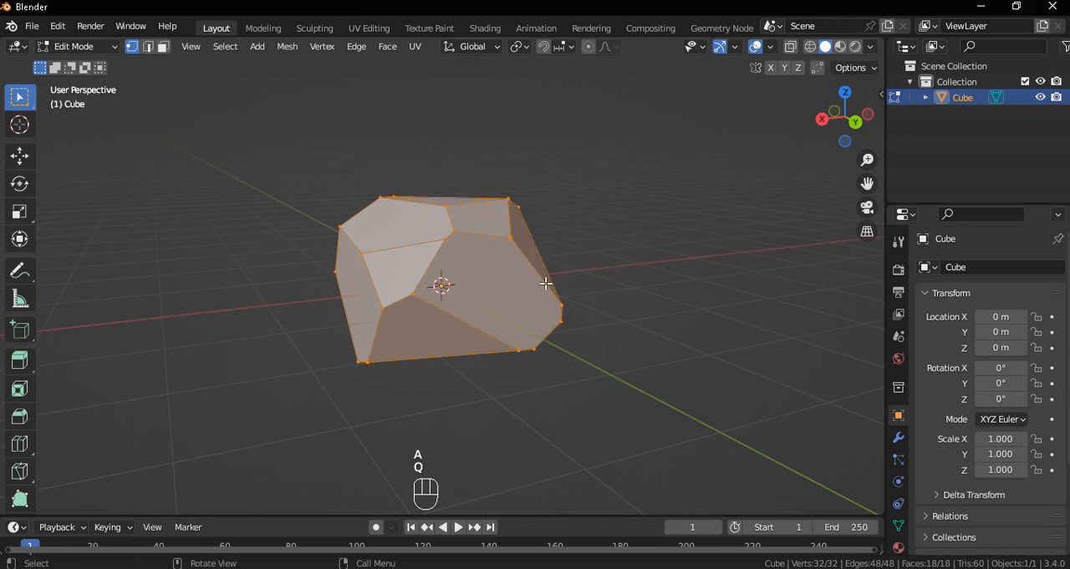
left_click(621, 312)
left_click_drag(627, 395, 433, 116)
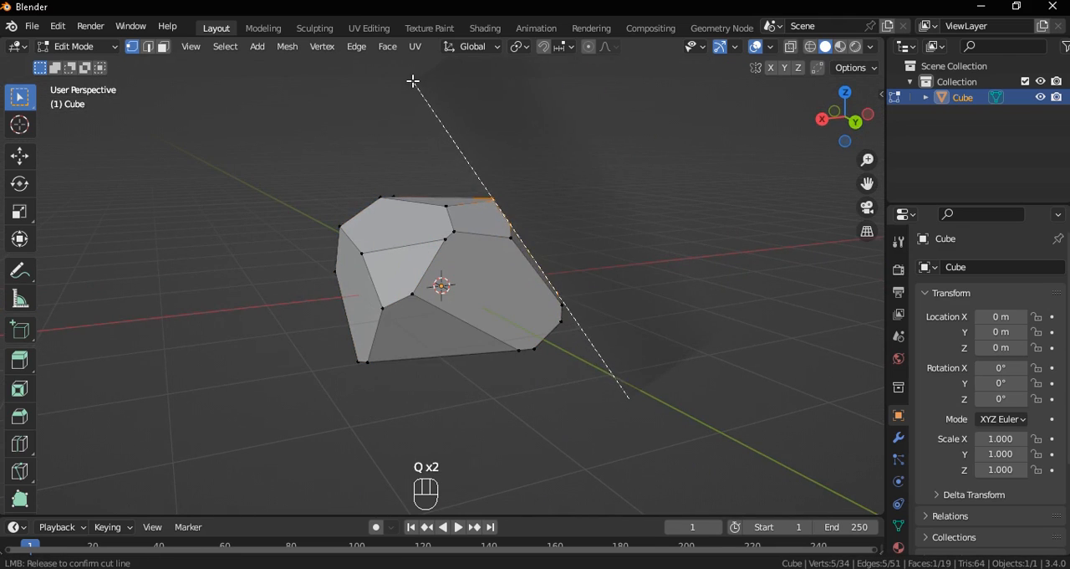
left_click_drag(412, 81, 412, 81)
middle_click_drag(490, 167, 293, 213)
Enable Cavity in the viewport shading and set its type to Both
left_click(882, 94)
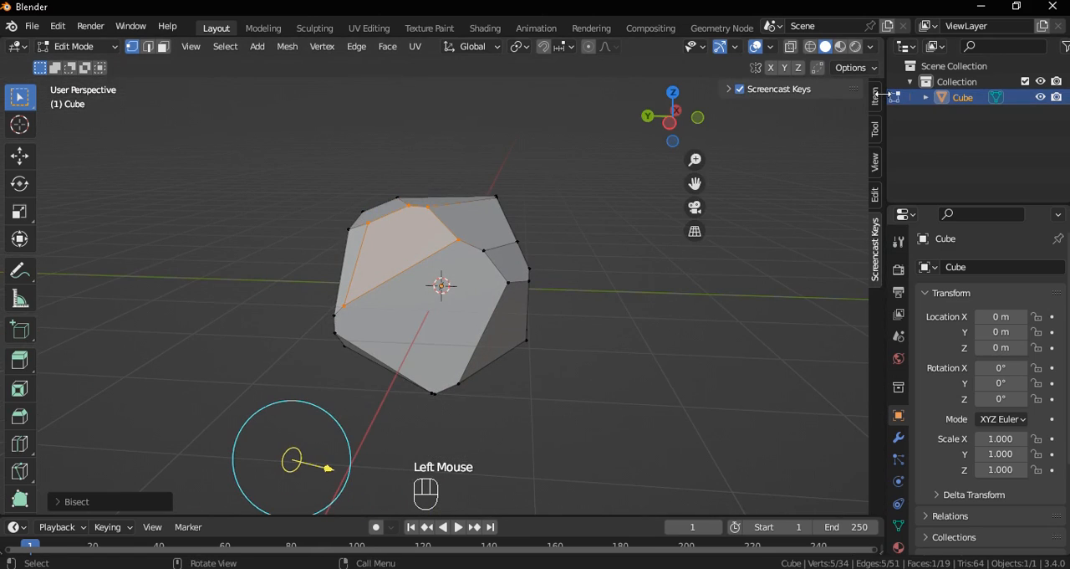
key("n")
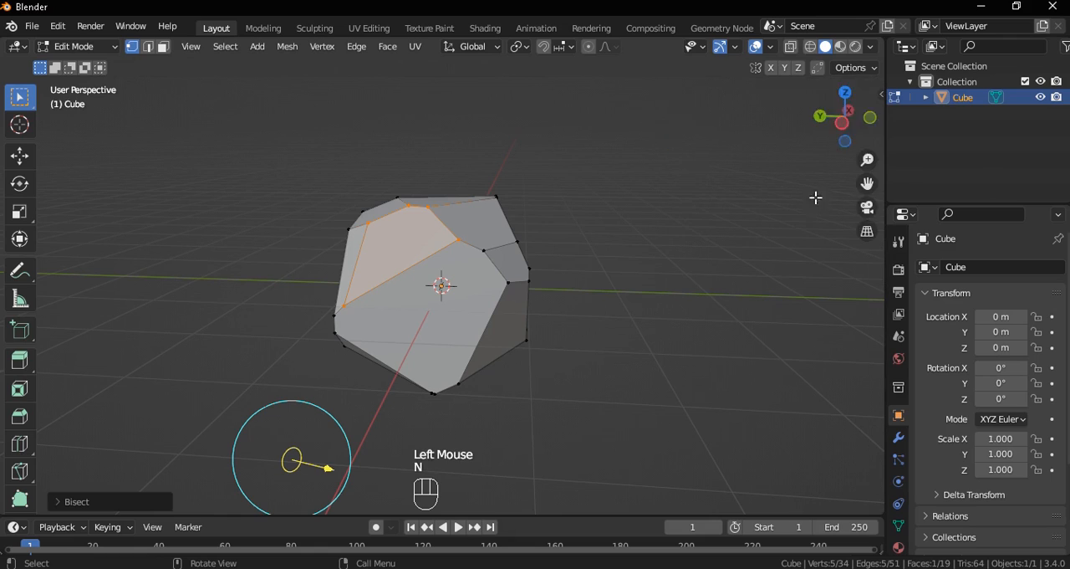
left_click(870, 47)
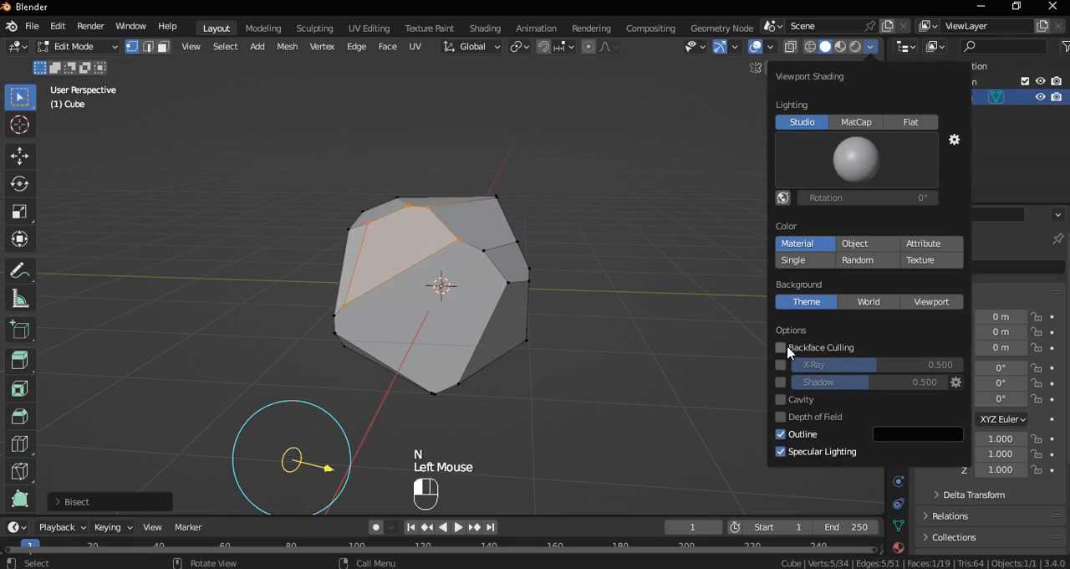
left_click(780, 401)
left_click(908, 401)
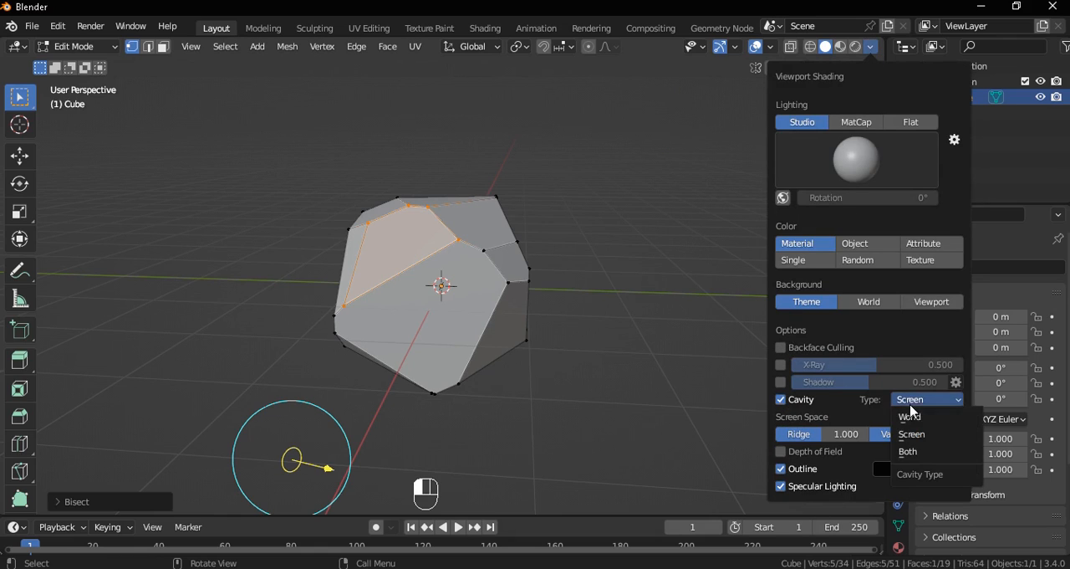
left_click(907, 452)
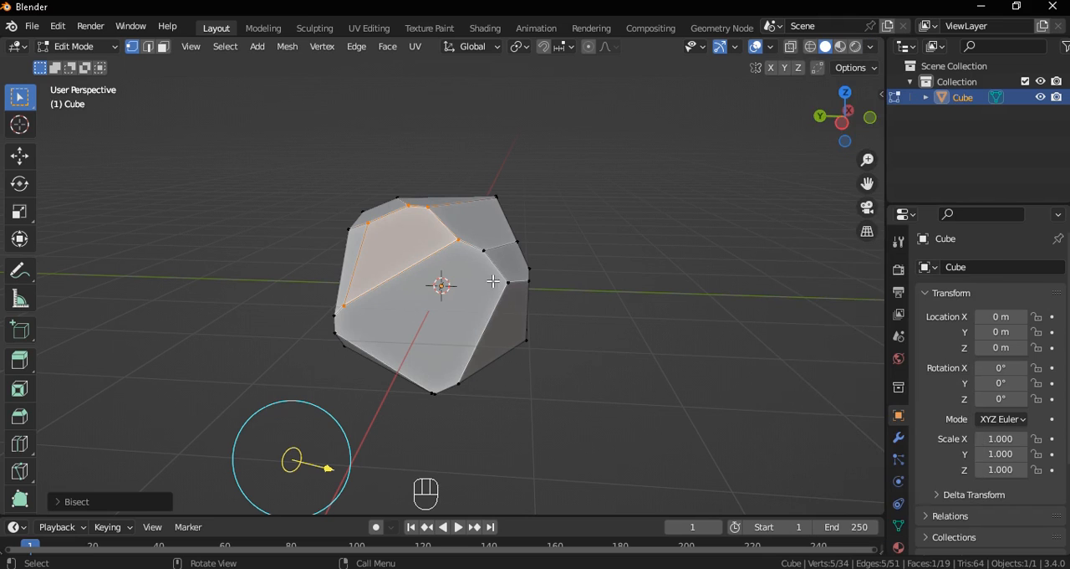
Select the whole rock and bisect off its protruding lower right corner with a cut drawn upward
mouse_move(440, 284)
middle_mouse_down()
mouse_move(695, 301)
mouse_move(700, 282)
mouse_move(709, 307)
mouse_move(703, 289)
mouse_move(645, 275)
middle_mouse_up()
key("a")
key("q")
left_click(648, 279)
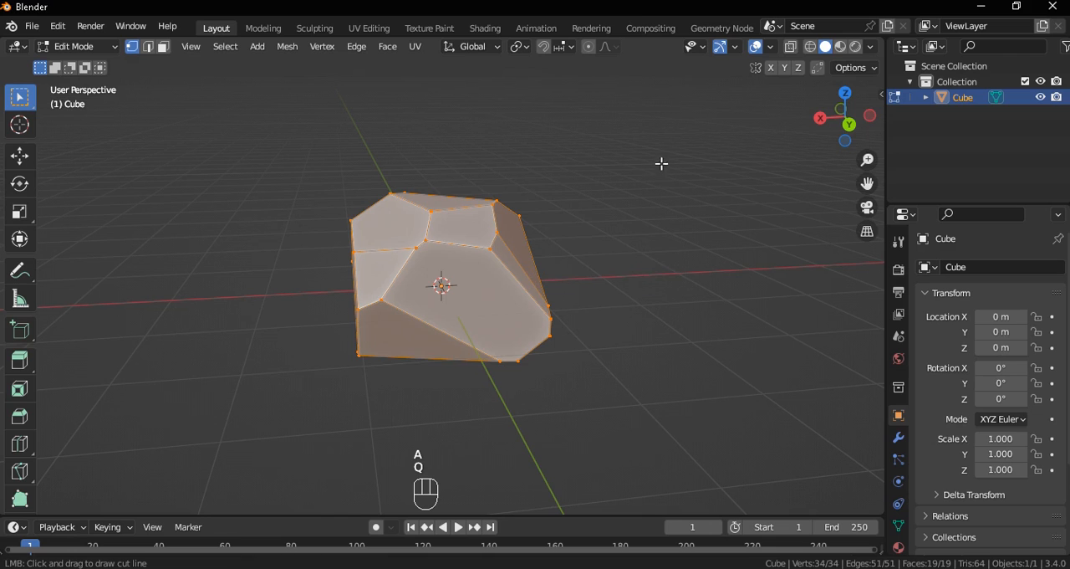
left_click_drag(428, 424, 588, 185)
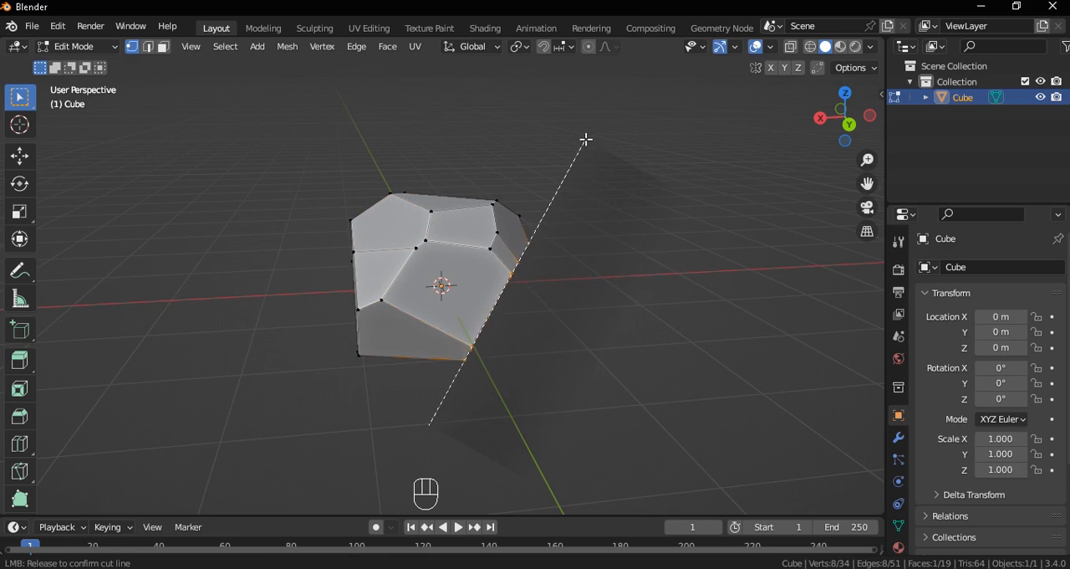
left_click_drag(604, 148, 605, 163)
Select all geometry and bisect off the pointed lower left part of the rock
middle_click_drag(604, 167, 310, 253)
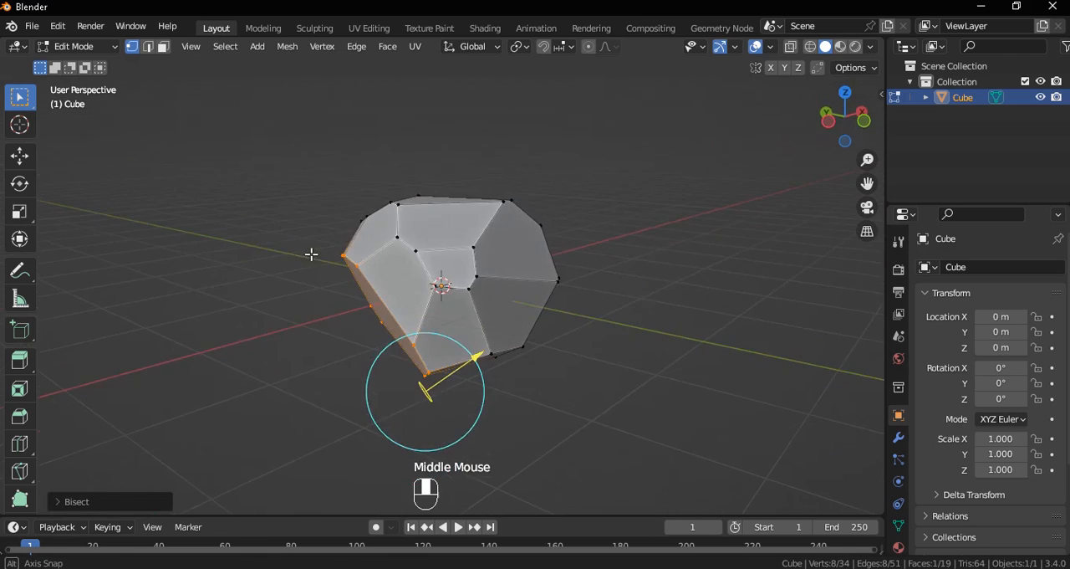
key("a")
key("q")
left_click(422, 331)
left_click_drag(328, 302, 562, 405)
View the fully selected rock from below and bisect a facet off its left side
middle_click_drag(360, 360, 449, 268)
key("a")
key("q")
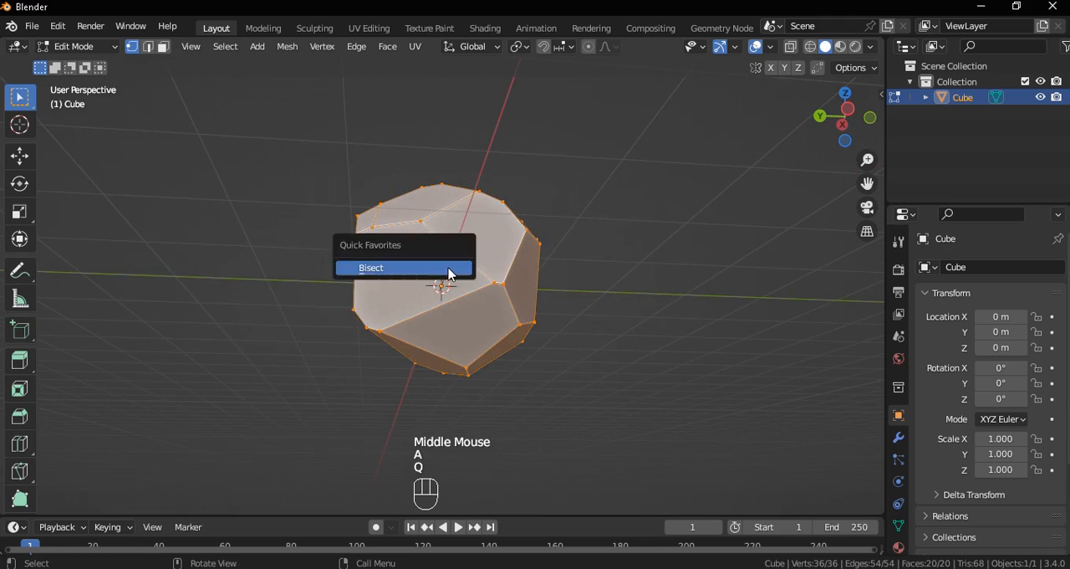
left_click(448, 268)
left_click_drag(309, 220, 424, 375)
Select the whole rock and bisect a facet off its upper right side with a cut drawn upward
middle_click_drag(423, 376, 703, 367)
key("a")
key("q")
left_click(689, 363)
left_click_drag(603, 354, 475, 150)
middle_click_drag(623, 293, 695, 301)
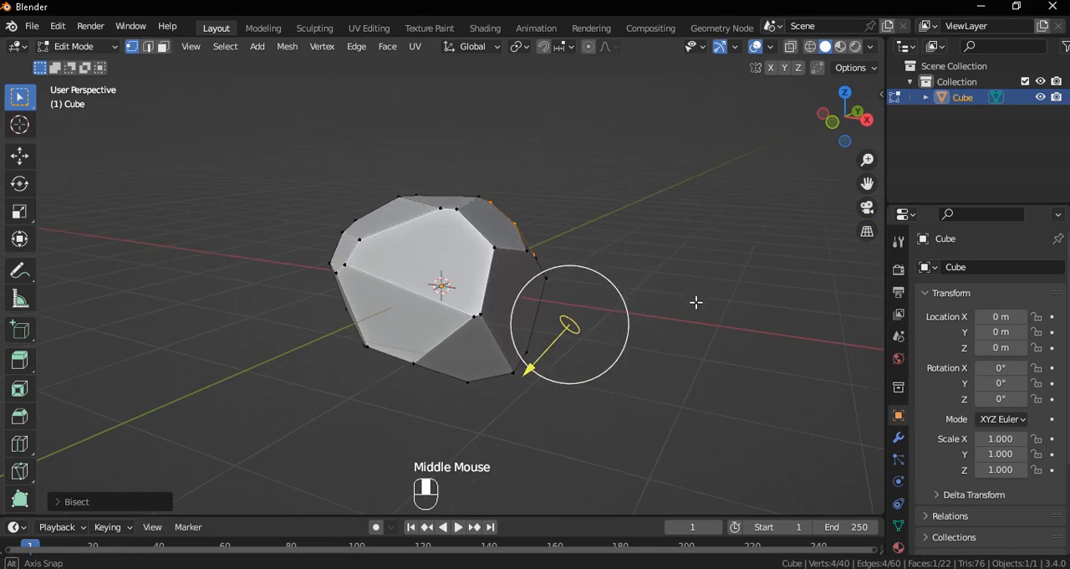
Select the whole rock and bisect a narrow facet off its right side with a nearly vertical upward cut
key("a")
key("q")
left_click(696, 313)
left_click_drag(542, 346, 517, 126)
mouse_move(615, 250)
middle_mouse_down()
mouse_move(741, 303)
mouse_move(639, 259)
middle_mouse_up()
scroll(618, 255, "up", 1)
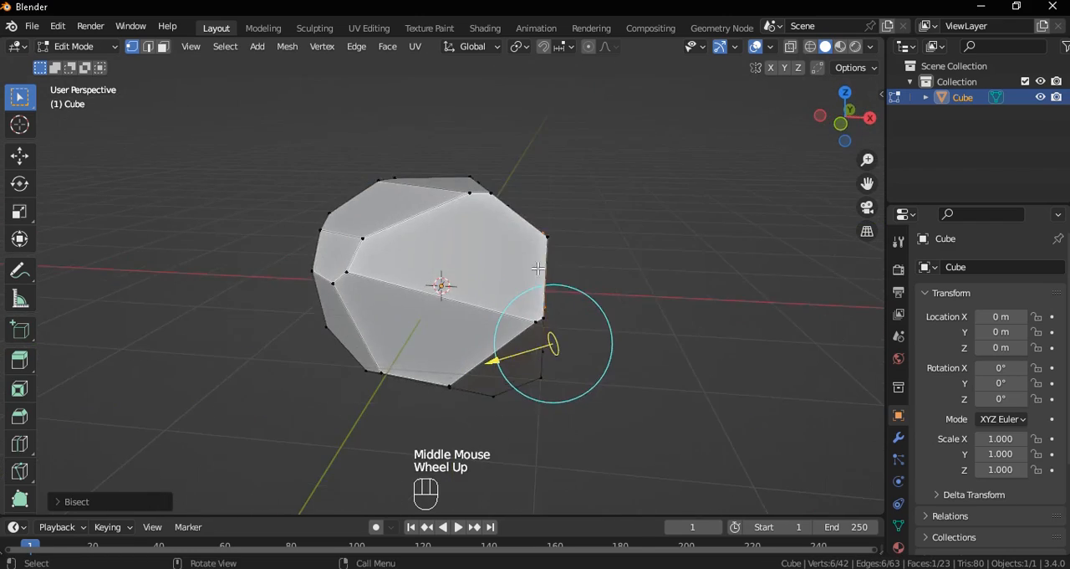
Select all geometry and bisect off the rock's upper right edge with a long diagonal cut drawn from lower right to upper left
middle_click_drag(477, 221, 580, 222)
key("a")
key("q")
left_click(593, 231)
left_click_drag(644, 332, 309, 79)
mouse_move(402, 159)
middle_mouse_down()
mouse_move(334, 251)
mouse_move(198, 202)
mouse_move(390, 327)
middle_mouse_up()
left_click_drag(271, 390, 253, 368)
middle_click_drag(368, 335, 535, 339)
scroll(536, 307, "up", 1)
Return to Object Mode, add a mesh plane, and scale it by 8 as a ground surface
key("Tab")
scroll(541, 306, "down", 2)
key("shift+a")
mouse_move(468, 246)
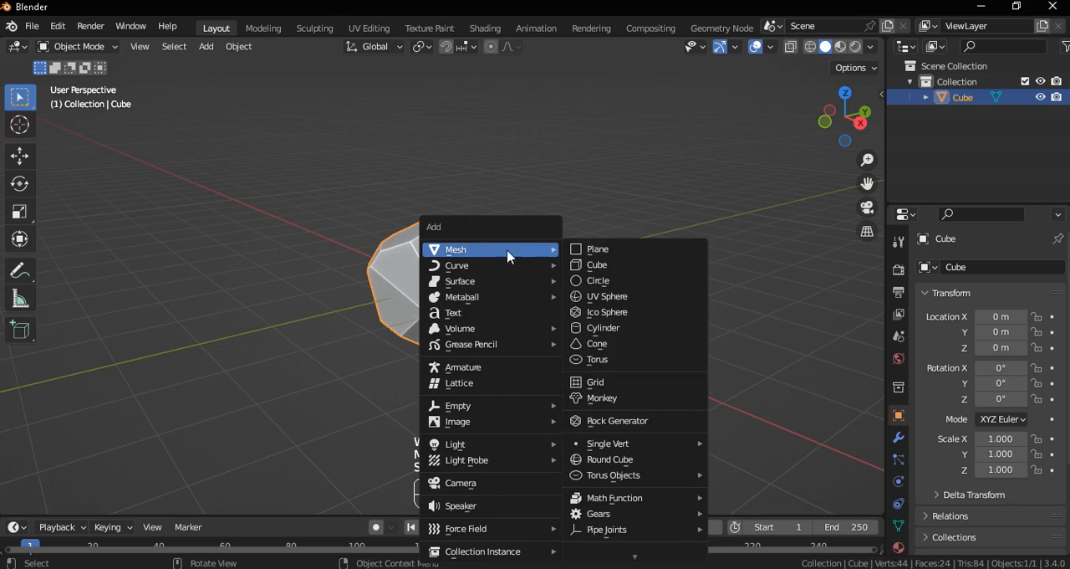
left_click(607, 254)
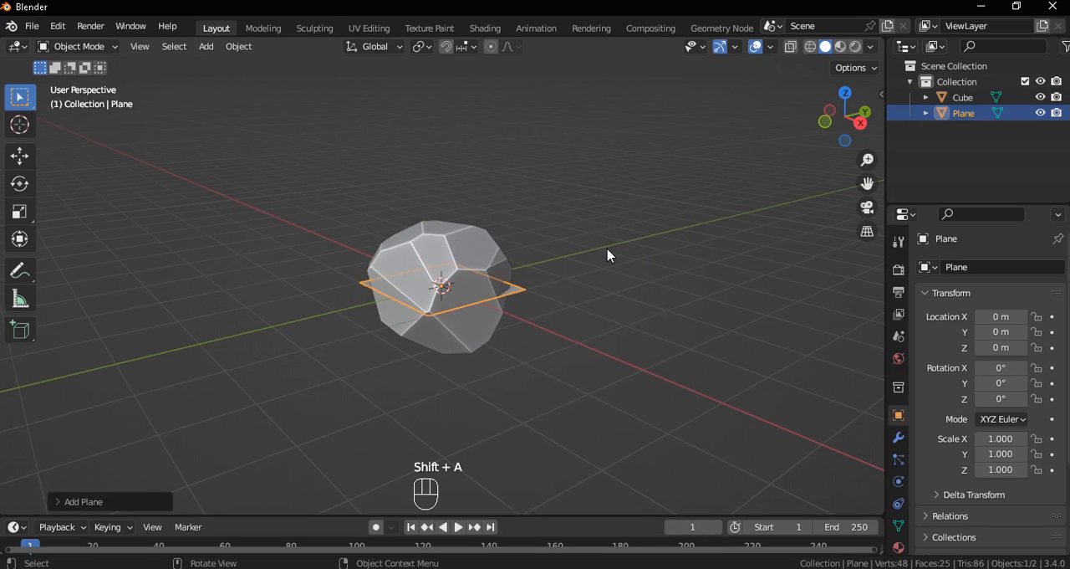
key("s")
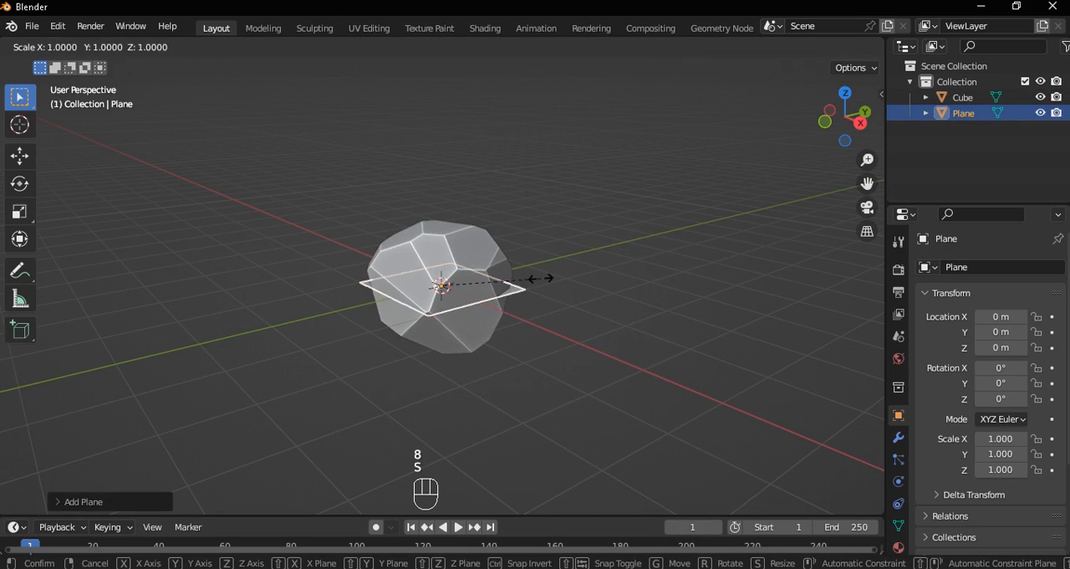
key("8")
key("Return")
scroll(477, 320, "down", 2)
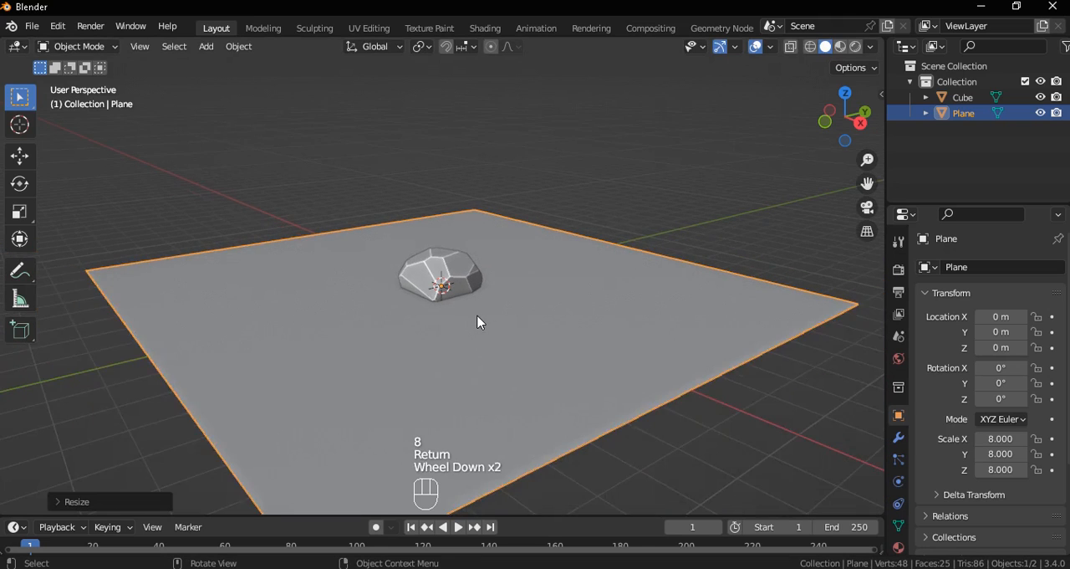
Edit the rock in front view and bisect off its upper right corner with all geometry selected
scroll(478, 320, "up", 1)
key("grave")
scroll(455, 264, "up", 3)
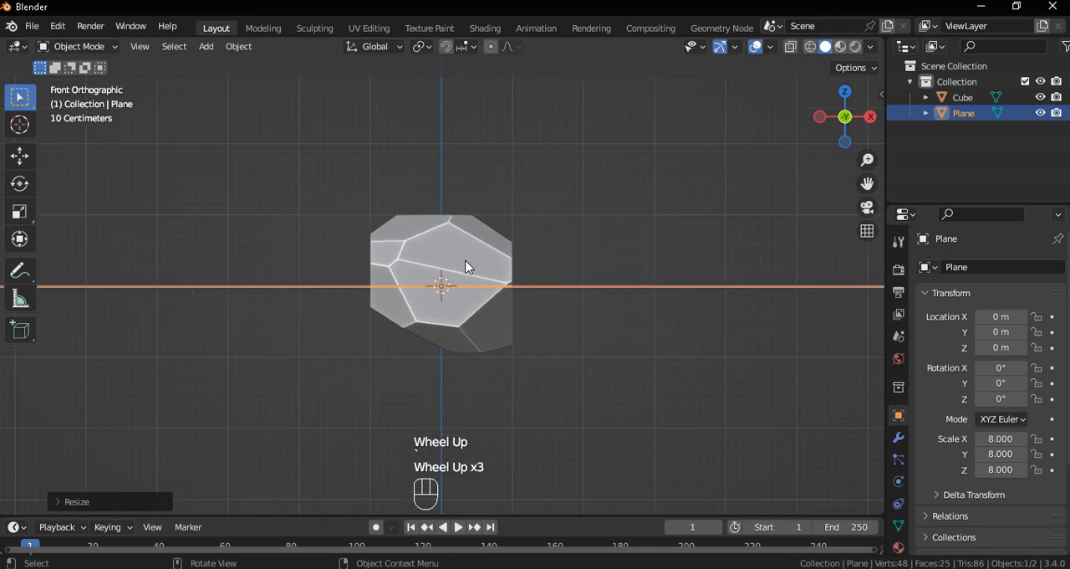
left_click(466, 264)
scroll(504, 298, "up", 2)
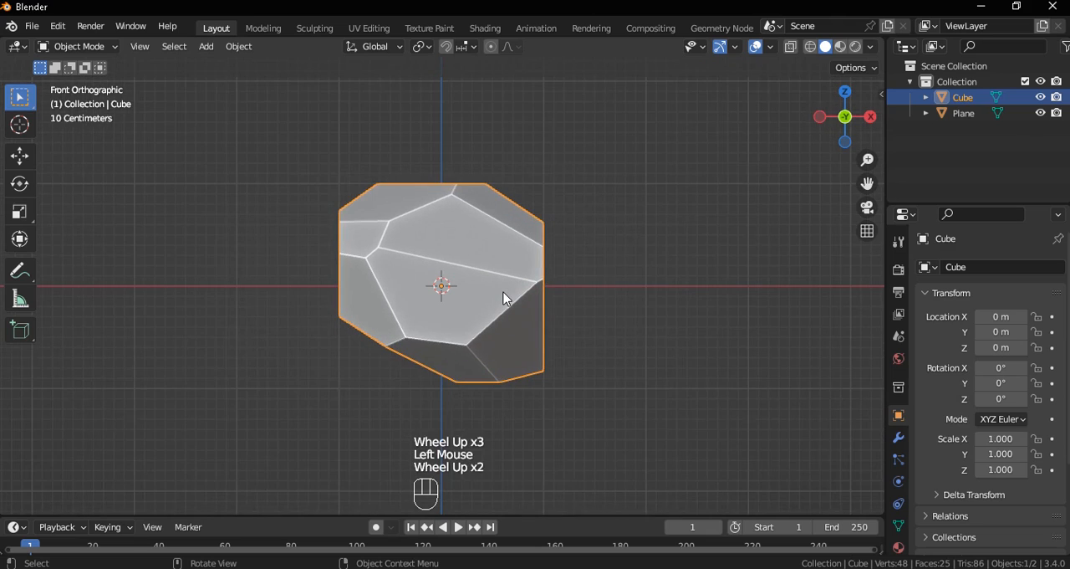
key("Tab")
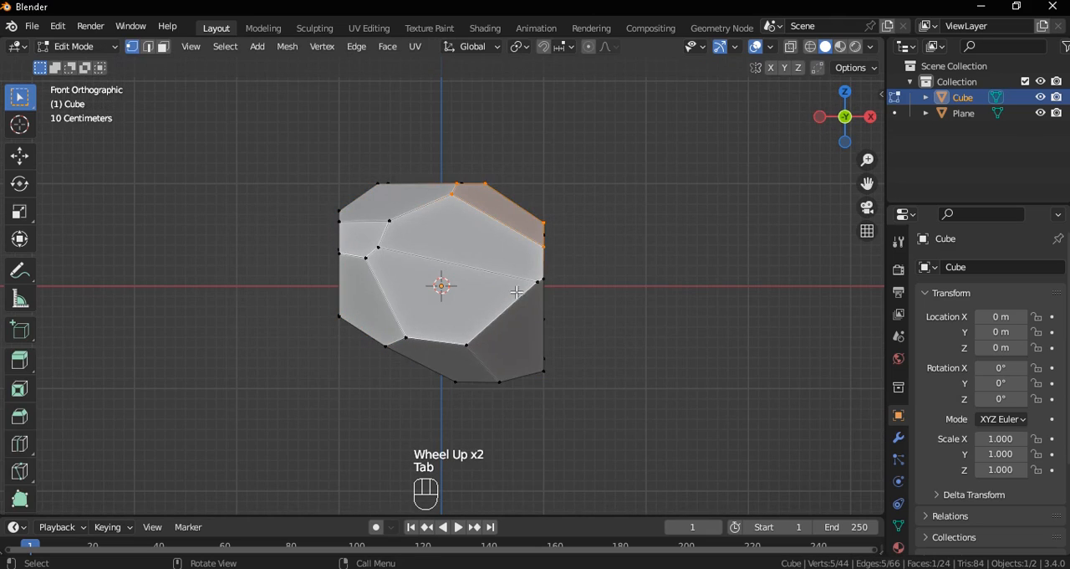
key("a")
key("q")
left_click(584, 292)
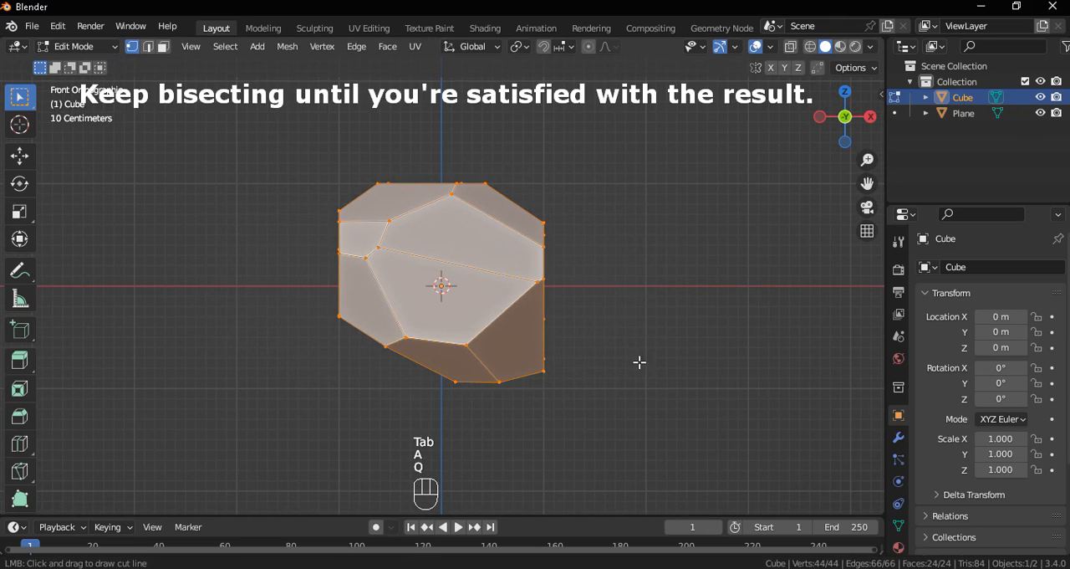
left_click_drag(638, 361, 294, 290)
Select all geometry again and bisect off the rock's upper left corner with a steep diagonal cut
key("a")
key("q")
left_click(552, 270)
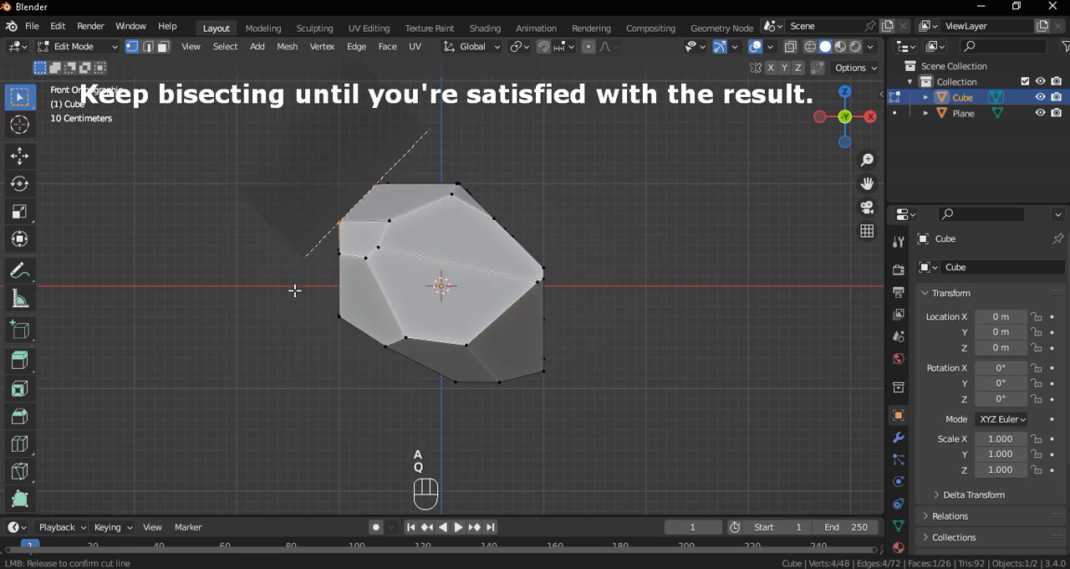
left_click_drag(288, 354, 289, 352)
middle_click_drag(342, 332, 294, 324)
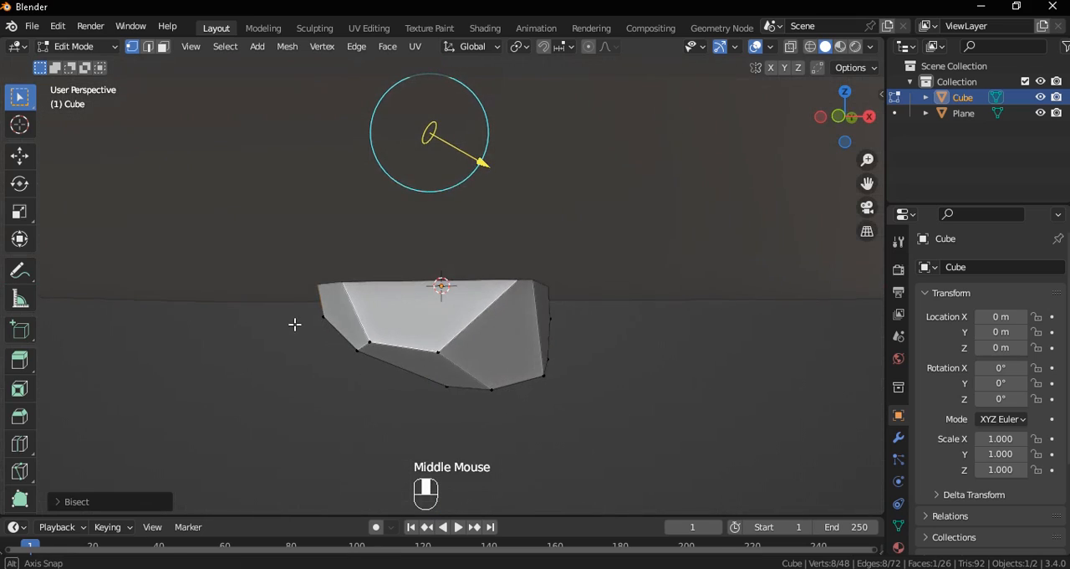
middle_click_drag(378, 358, 559, 373)
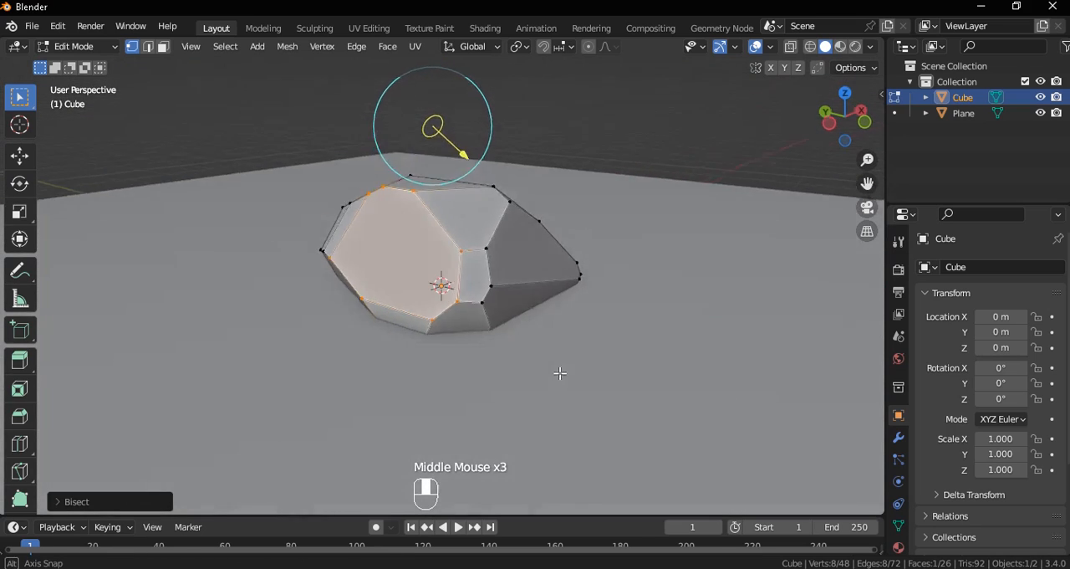
Return to Object Mode and hide the ground plane
key("Tab")
left_click(616, 398)
key("h")
middle_click_drag(617, 397, 577, 306)
Edit the rock in front view, select all of it, and bisect off its lower right side with a diagonal upward cut
key("grave")
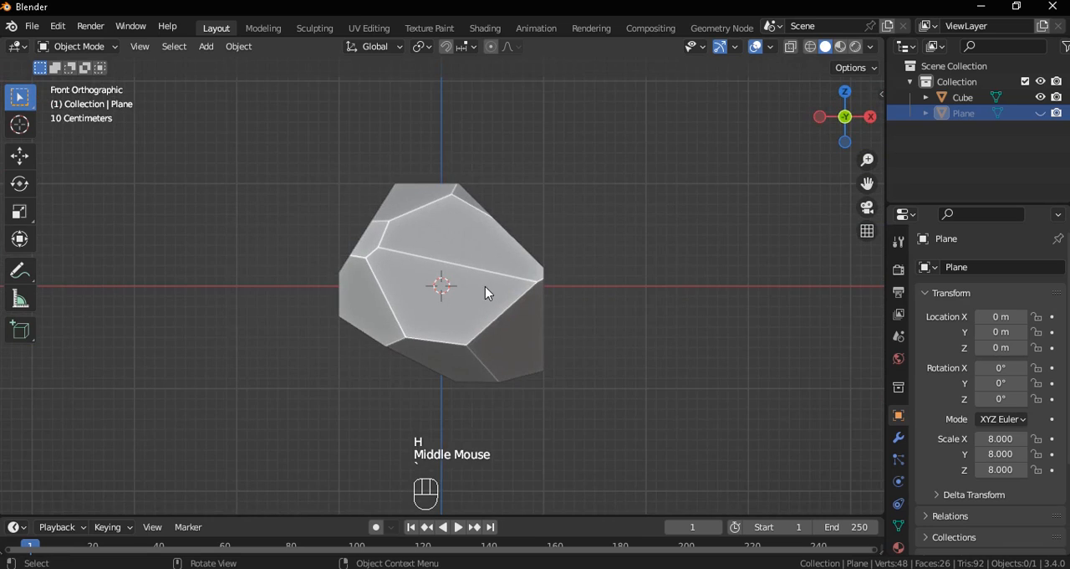
scroll(485, 286, "up", 1)
key("a")
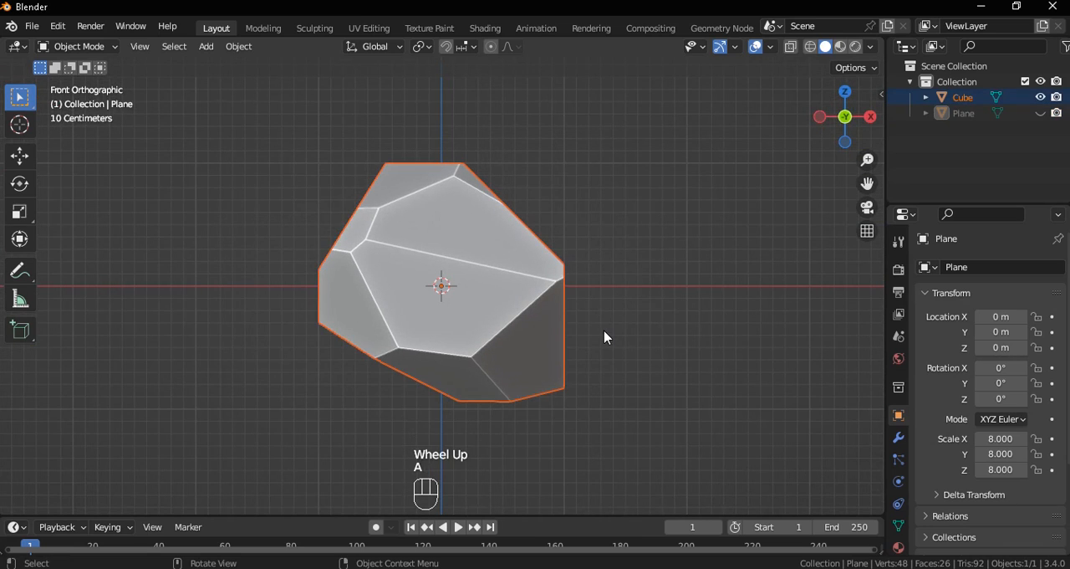
left_click(533, 304)
key("Tab")
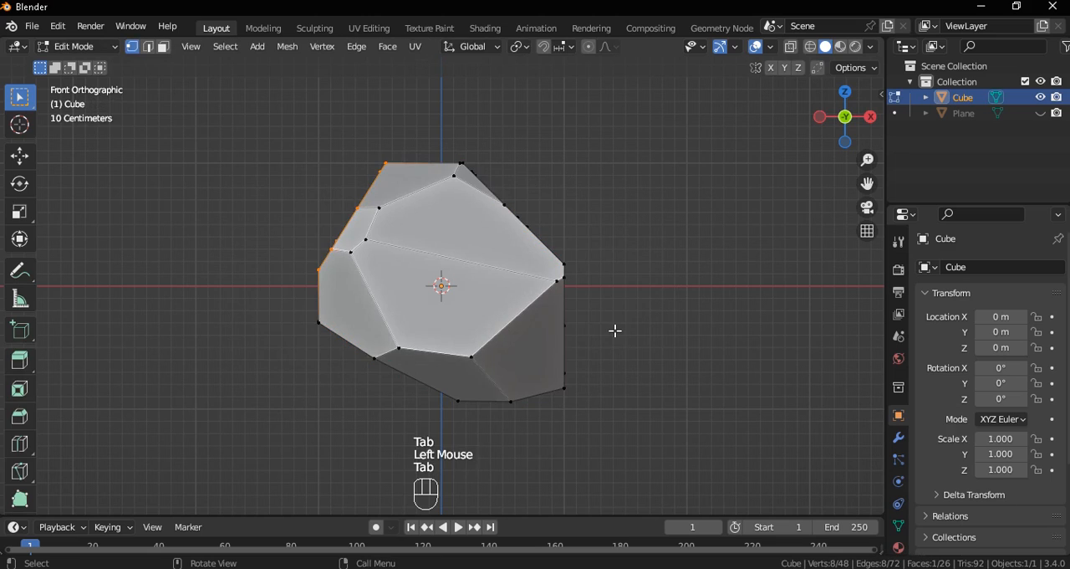
key("a")
key("q")
left_click(616, 335)
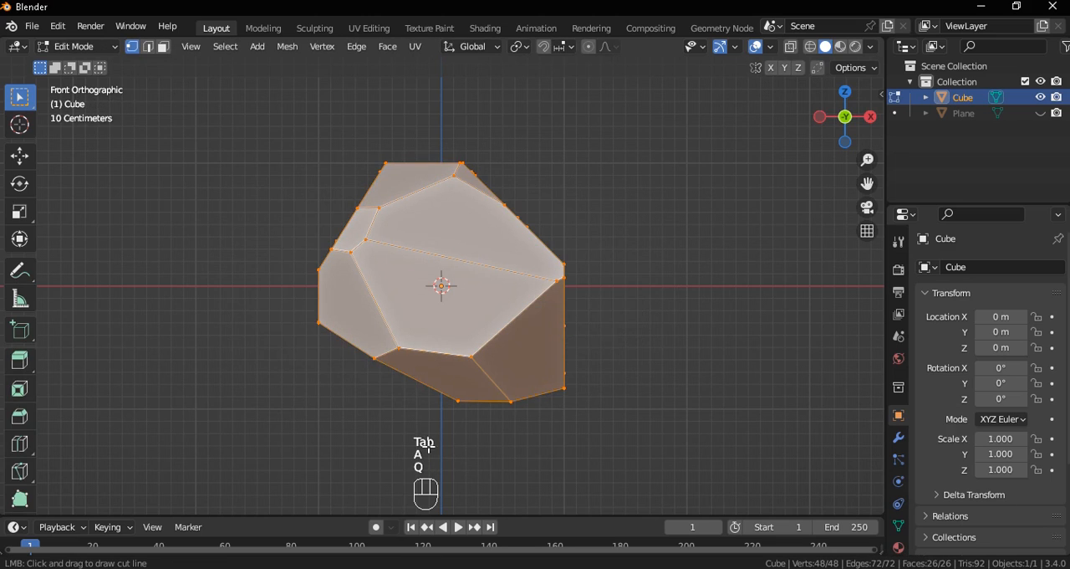
left_click_drag(459, 449, 656, 237)
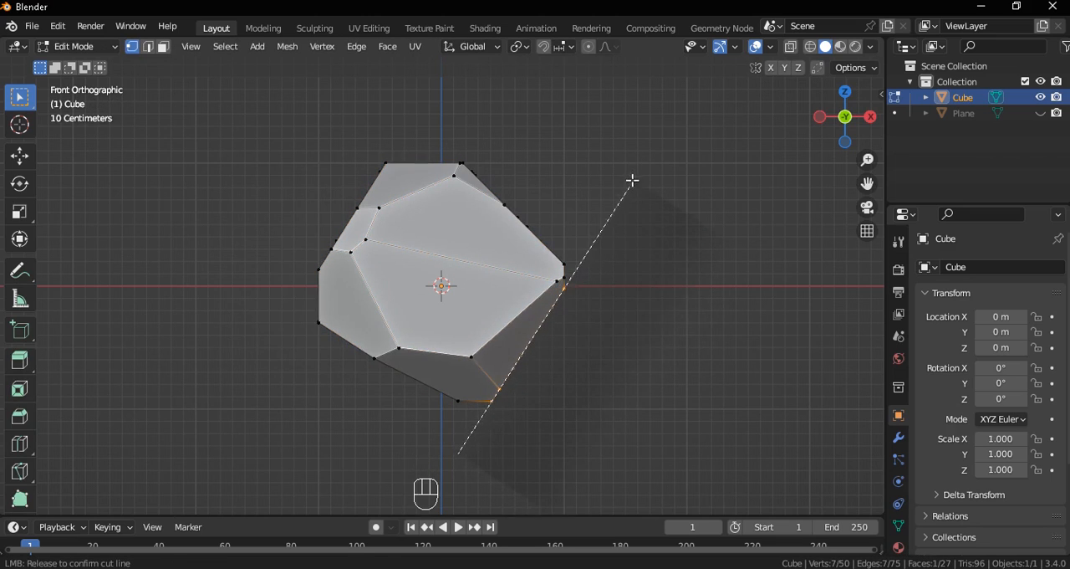
left_click_drag(632, 180, 632, 180)
View the rock from its other side, select all, and bisect off its pointed left side with a steep downward cut
middle_click_drag(619, 318, 296, 363)
scroll(559, 358, "down", 2)
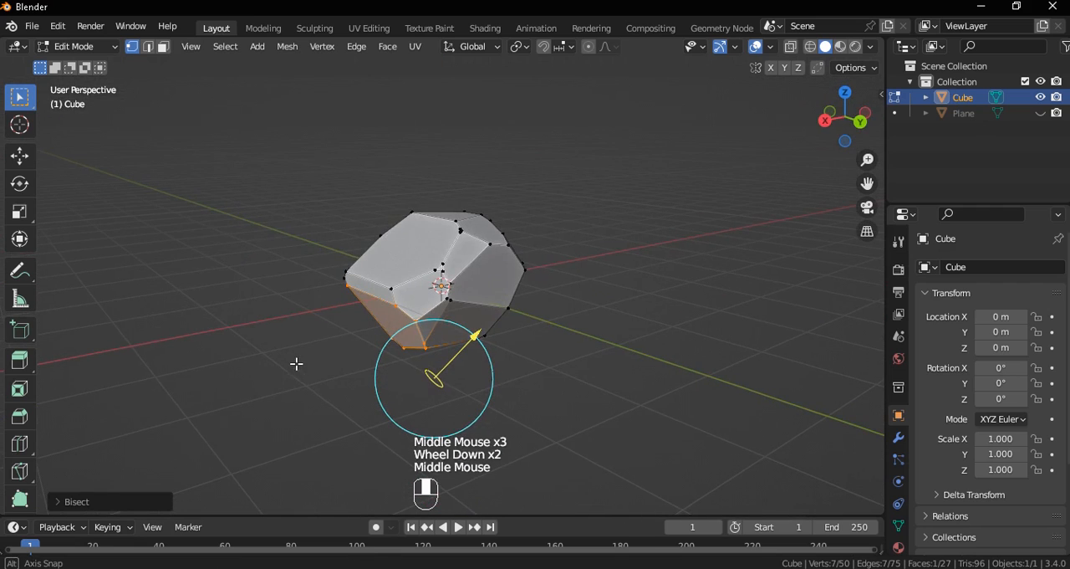
key("a")
key("q")
left_click(413, 342)
left_click_drag(408, 139, 378, 319)
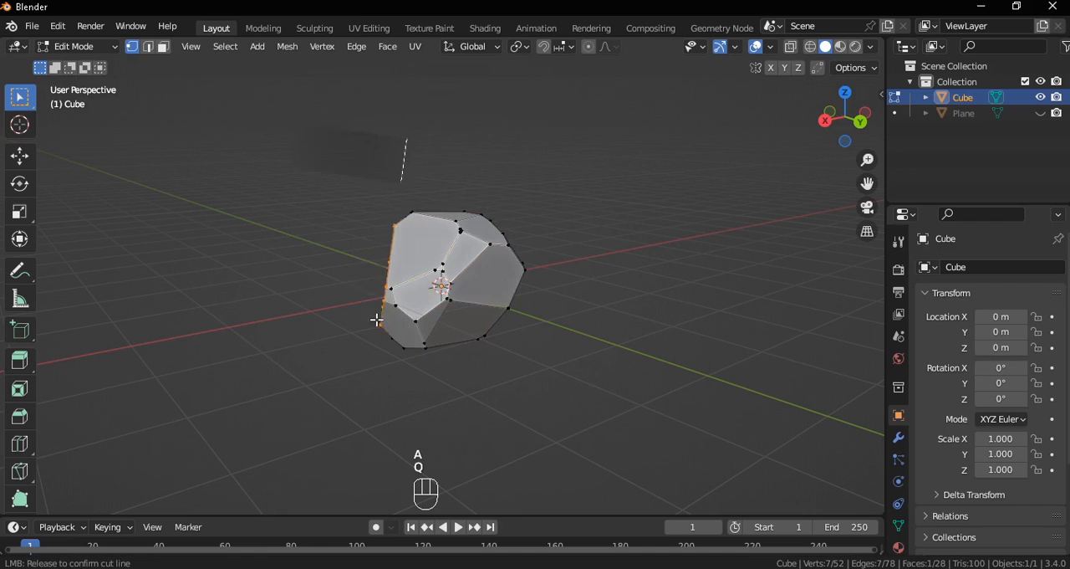
left_click_drag(332, 399, 334, 401)
Select the whole rock and bisect a facet off its upper right side, cutting diagonally upward from the lower right
middle_click_drag(335, 402, 535, 345)
key("a")
key("q")
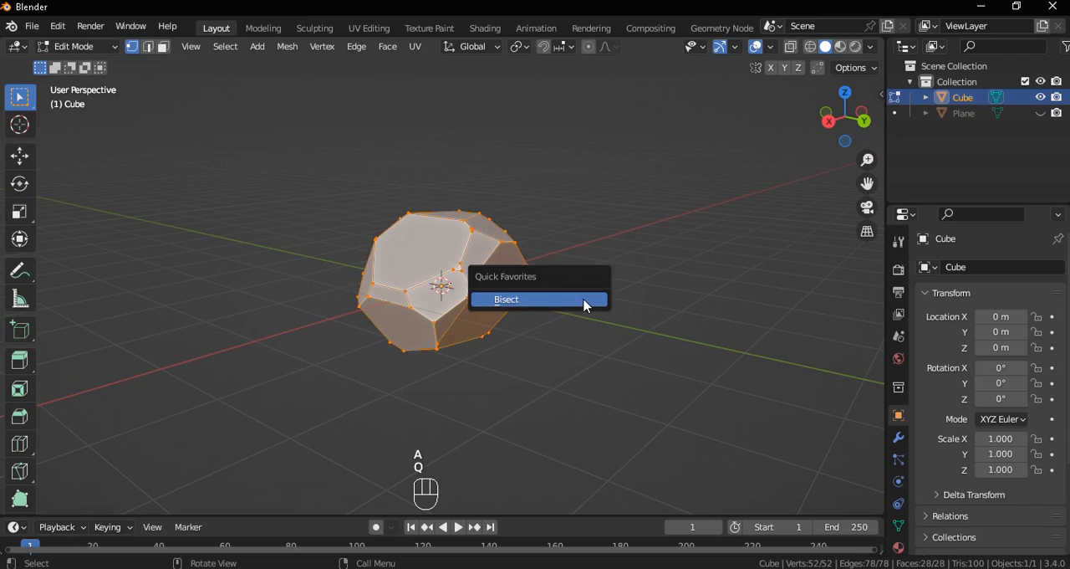
left_click(585, 306)
left_click_drag(604, 361, 428, 155)
middle_click_drag(428, 156, 467, 252)
scroll(427, 299, "up", 2)
Return to Object Mode and unhide the ground plane
key("Tab")
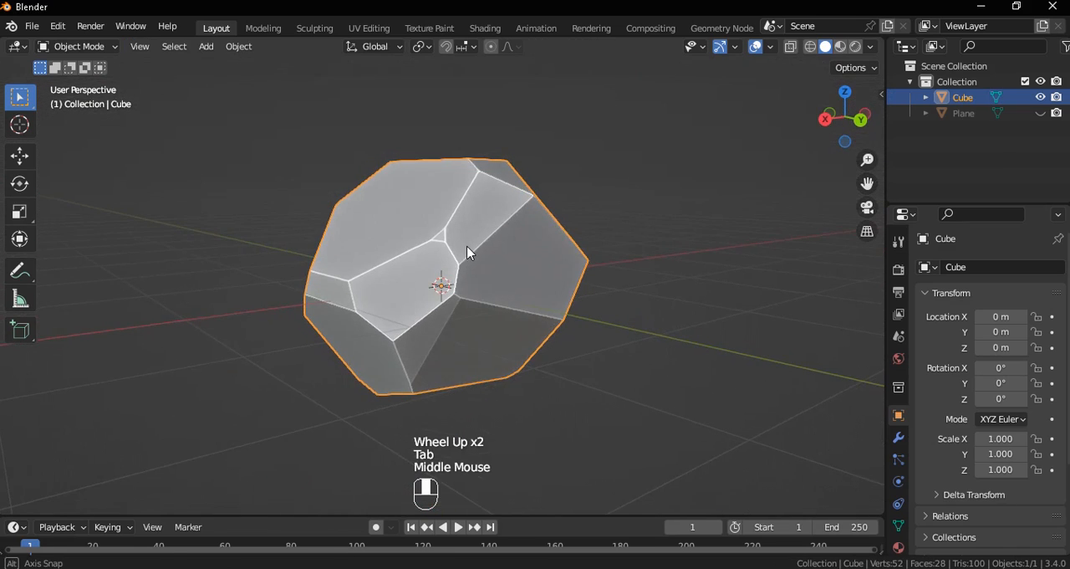
key("alt+h")
scroll(465, 255, "down", 2)
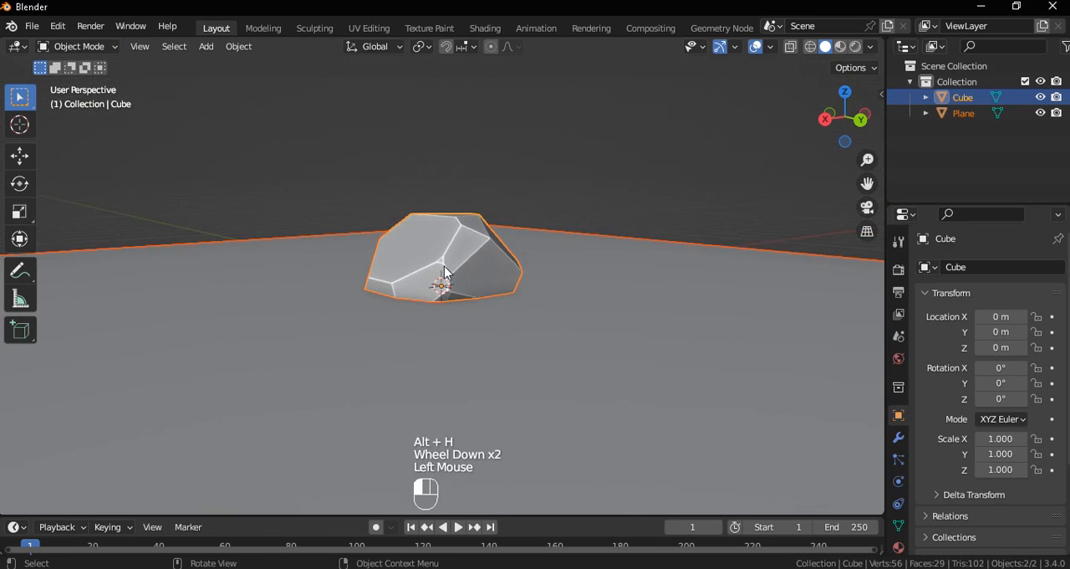
Select only the rock and raise it along Z to about 0.78 m in front view
key("grave")
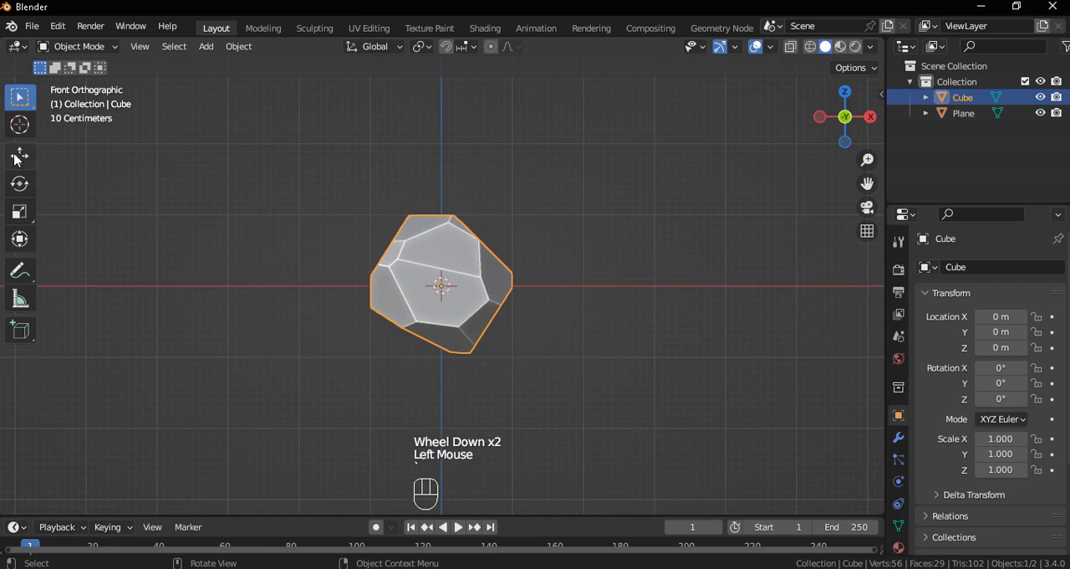
left_click(18, 157)
left_click_drag(442, 220, 443, 166)
Trackball-rotate the rock to about -20°, -31.4°, -36.4° and lower it onto the plane at Z about 0.52 m
middle_click_drag(548, 300, 501, 322)
key("r")
key("r")
left_click(438, 186)
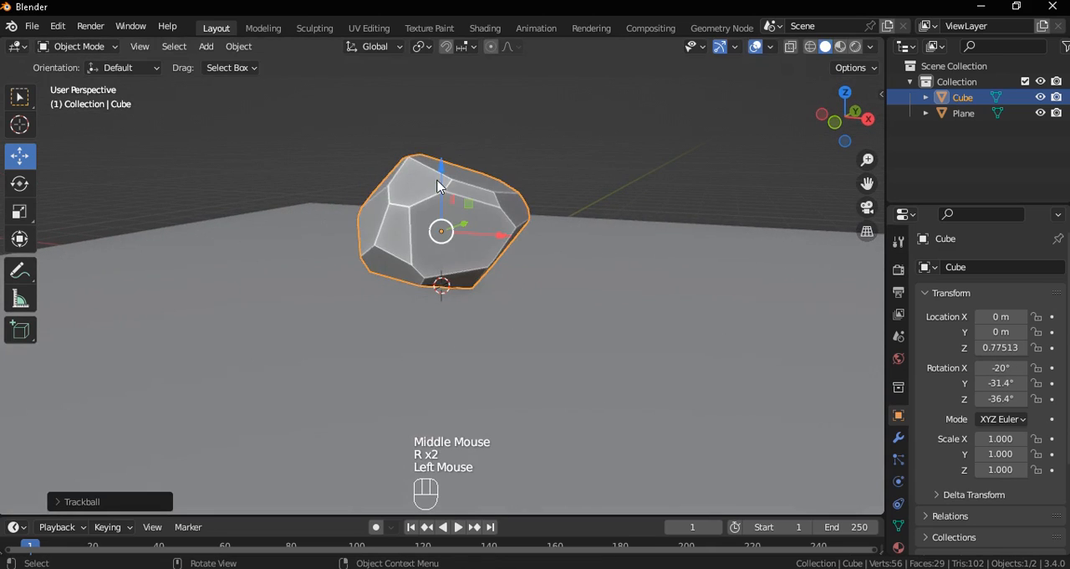
left_click_drag(441, 171, 441, 194)
middle_click_drag(441, 194, 475, 310)
Duplicate the rock, place the copy at about X 1.47, Y 0.52 in top view, and scale it to about 0.41
key("shift+d")
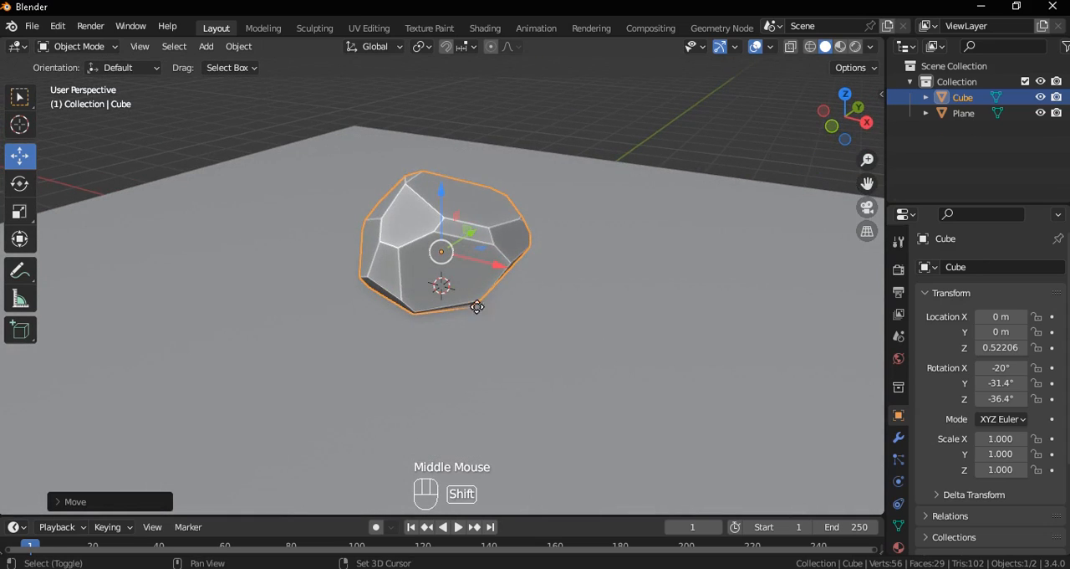
right_click(523, 298)
key("grave")
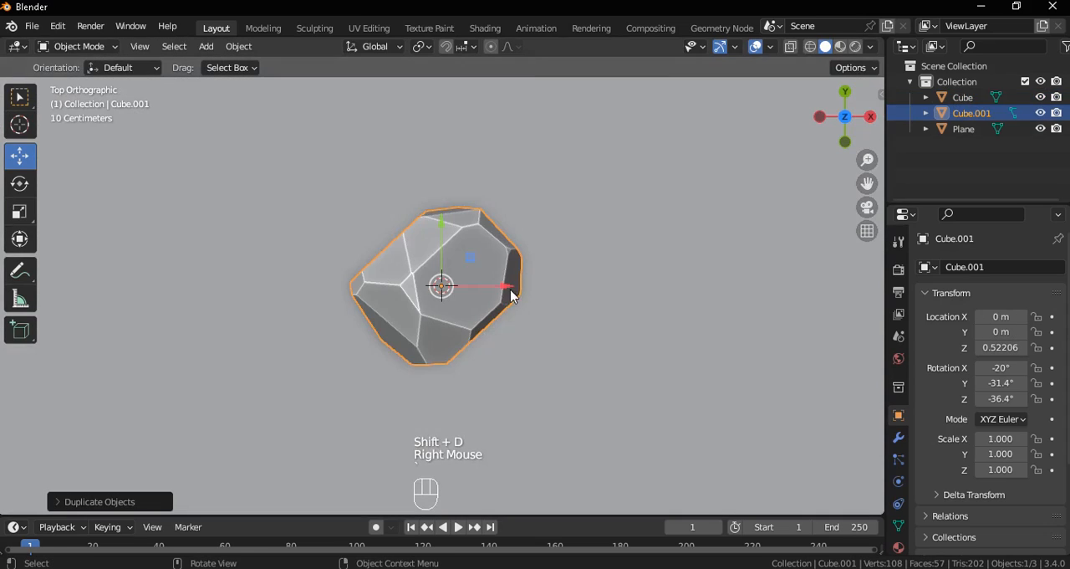
key("g")
left_click(609, 273)
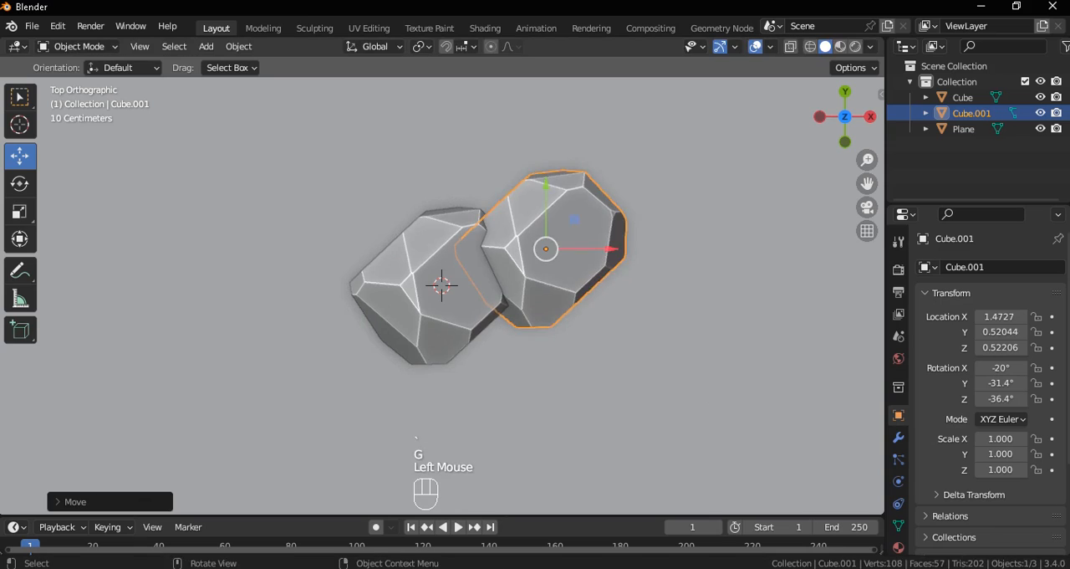
key("s")
left_click(599, 319)
Duplicate the small rock to the upper left and lower left of the main rock, shrinking the lower copy to about 0.27
key("shift+d")
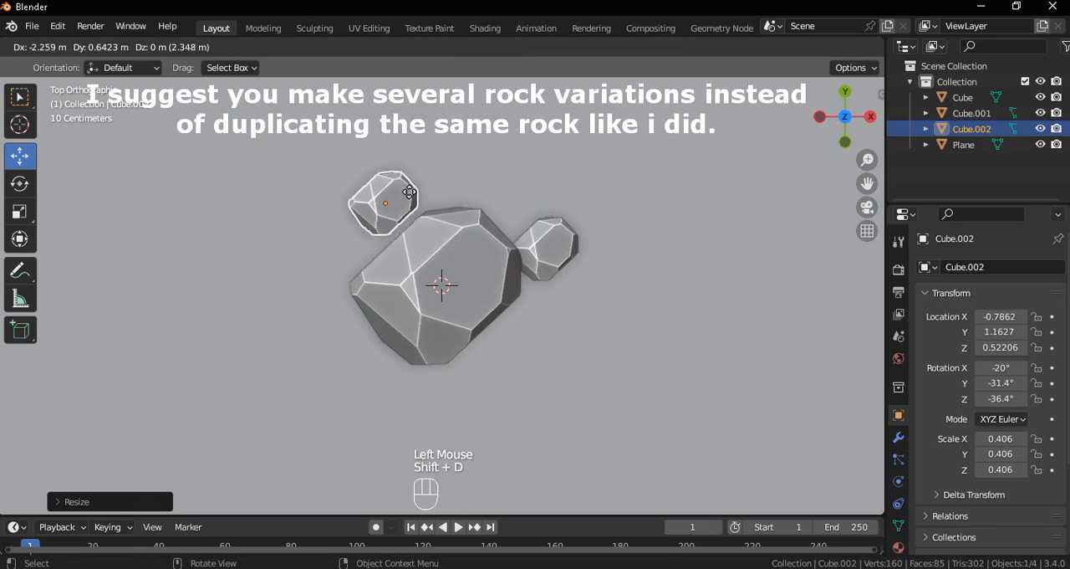
left_click(408, 199)
key("shift+d")
left_click(399, 363)
key("s")
left_click(439, 397)
Duplicate the smallest rock to about X 1.15, Y -0.13 and enlarge the upper left rock to about 0.63
key("shift+d")
left_click(591, 323)
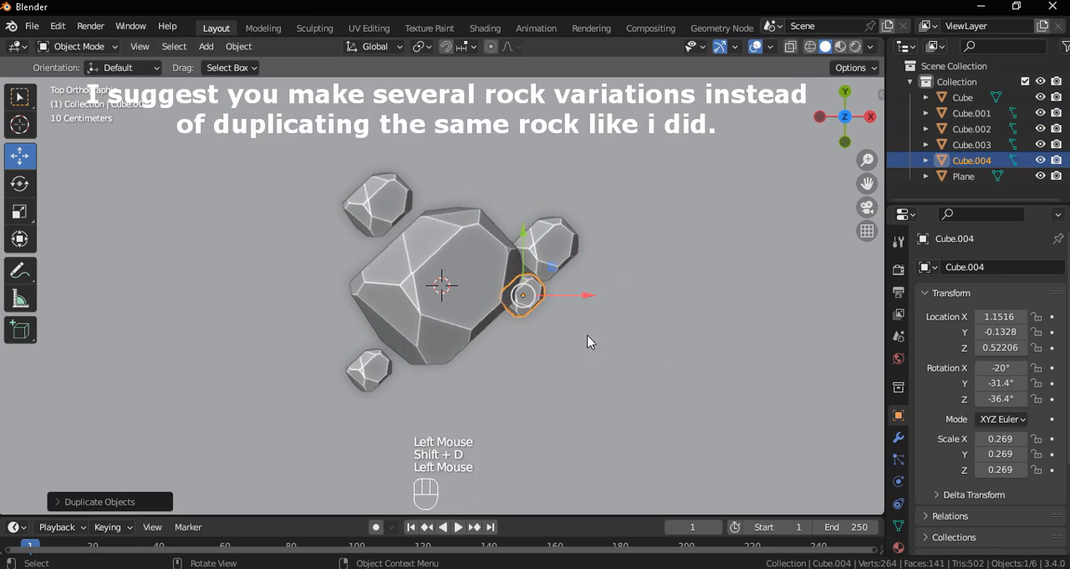
left_click(390, 210)
key("s")
left_click(586, 314)
Trackball-rotate the enlarged rock and the first small copy so their facets face different directions
middle_click_drag(523, 298, 585, 278)
key("r")
key("r")
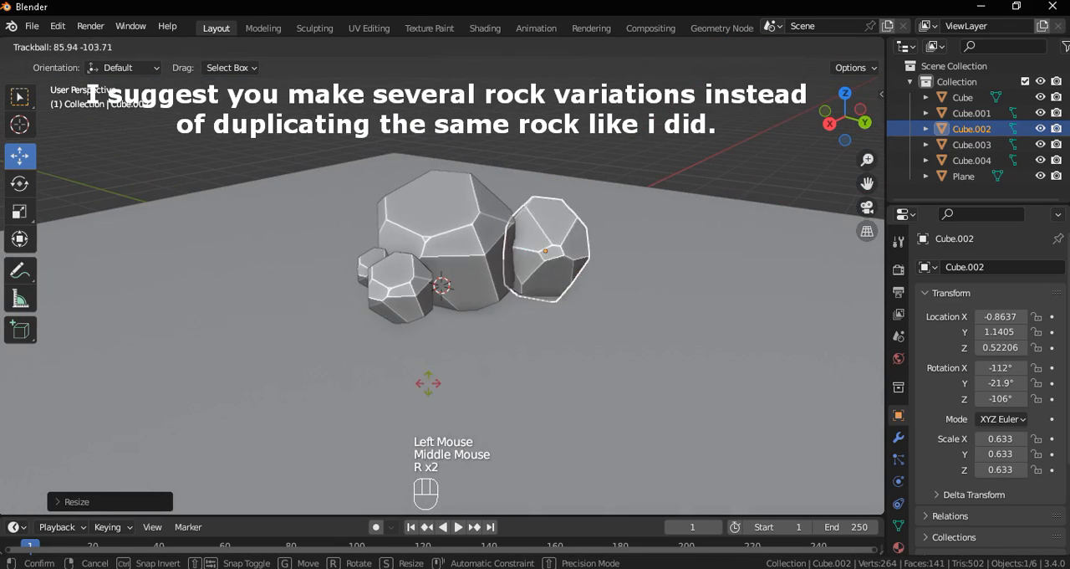
left_click(403, 307)
left_click(403, 306)
key("r")
key("r")
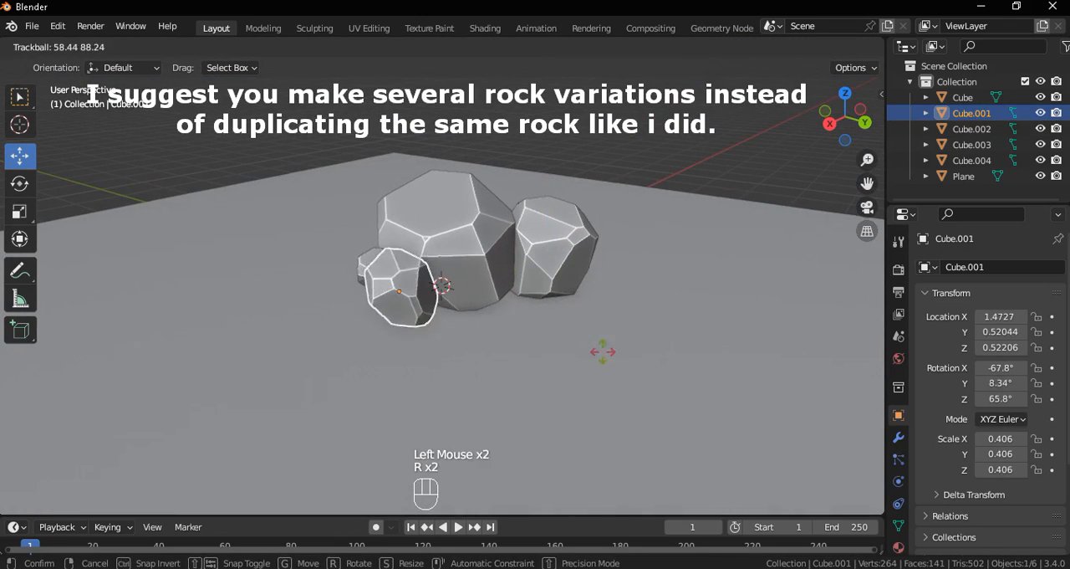
left_click(554, 306)
Trackball-rotate the smallest rock on the main rock's right side to about -31.9°, 26.2°, -102°
middle_click_drag(623, 317, 610, 314)
left_click(483, 272)
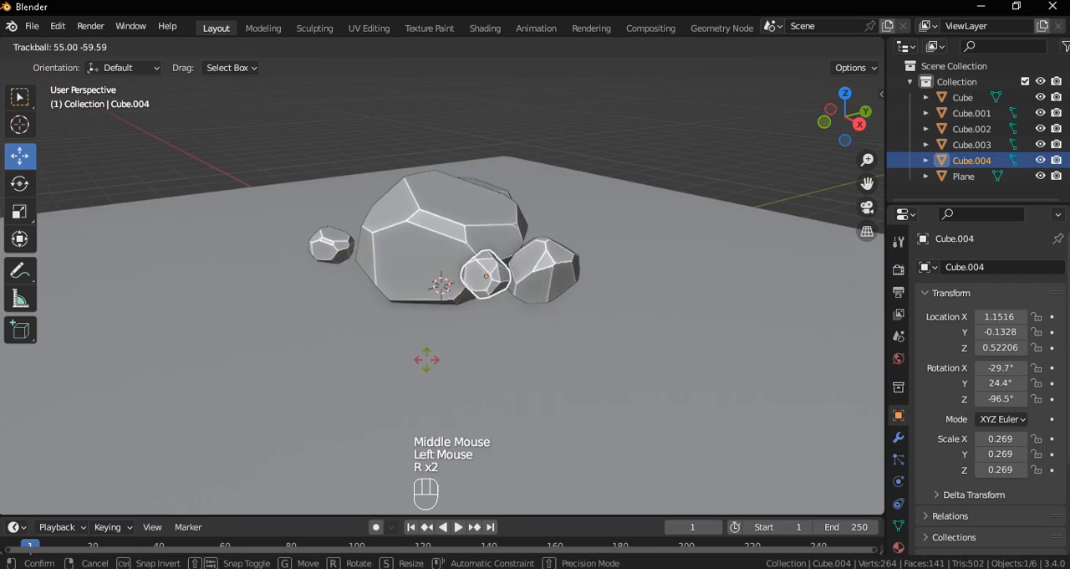
key("r")
key("r")
left_click(547, 270)
Select the three smaller rocks in front view and lower them together along Z toward the ground
key("grave")
scroll(318, 235, "up", 2)
left_click(317, 228)
left_click(570, 221, "shift")
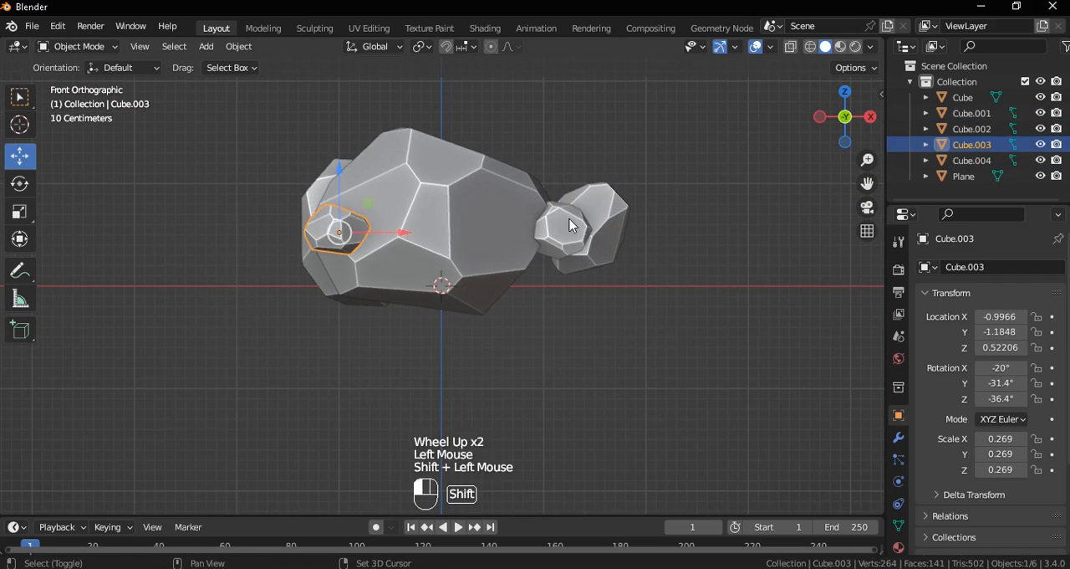
left_click(598, 211, "shift")
left_click_drag(495, 175, 559, 226)
Set the small right rock at Z about 0.11 m, slightly closer in X, and lower the small left rock to about 0.07 m
left_click(558, 247)
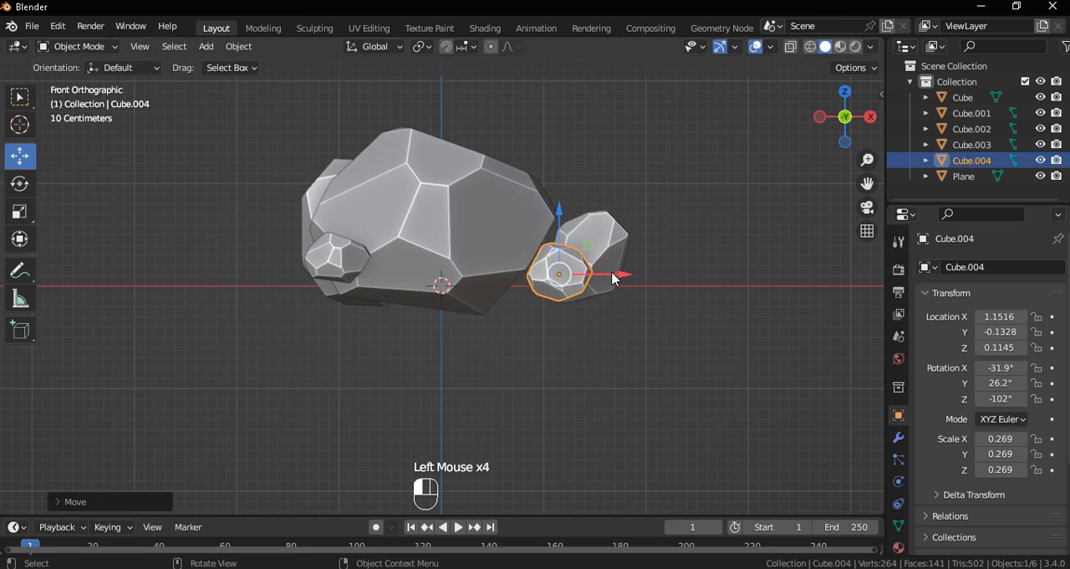
left_click_drag(613, 279, 596, 277)
left_click(336, 257)
left_click_drag(340, 198, 340, 225)
middle_click_drag(360, 243, 474, 333)
middle_click_drag(472, 349, 524, 358)
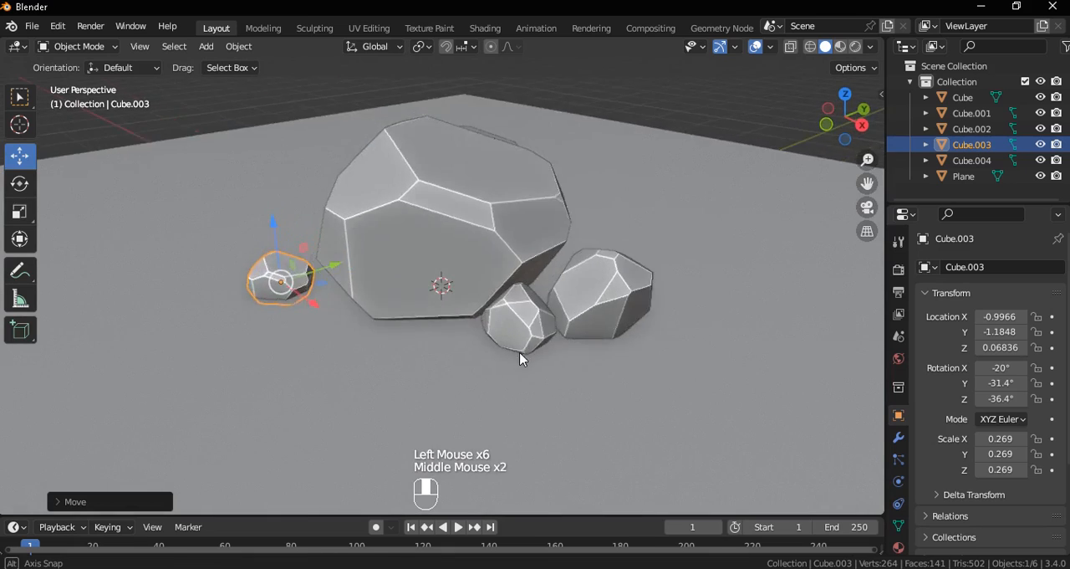
Add a camera to the scene from the front view
scroll(460, 308, "up", 1)
scroll(461, 308, "down", 2)
mouse_move(461, 309)
middle_mouse_down()
mouse_move(504, 332)
mouse_move(458, 322)
middle_mouse_up()
left_click(473, 184)
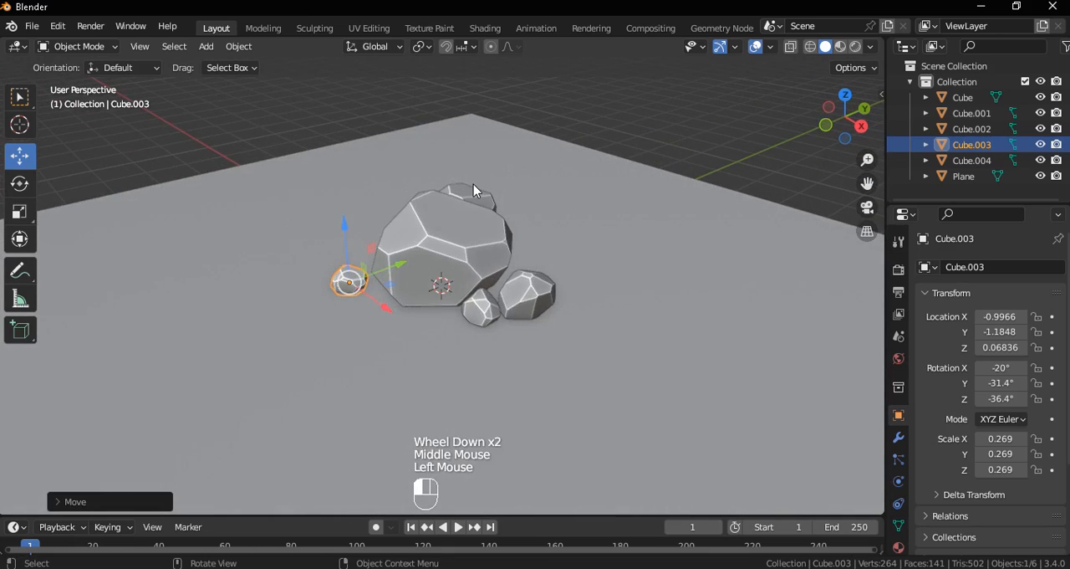
key("grave")
left_click(411, 177)
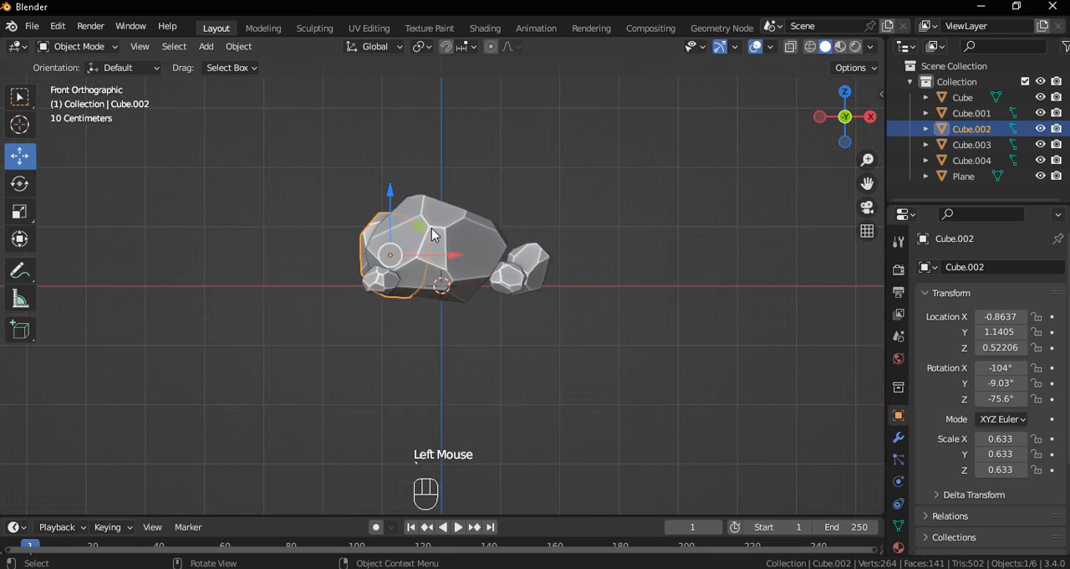
key("shift+a")
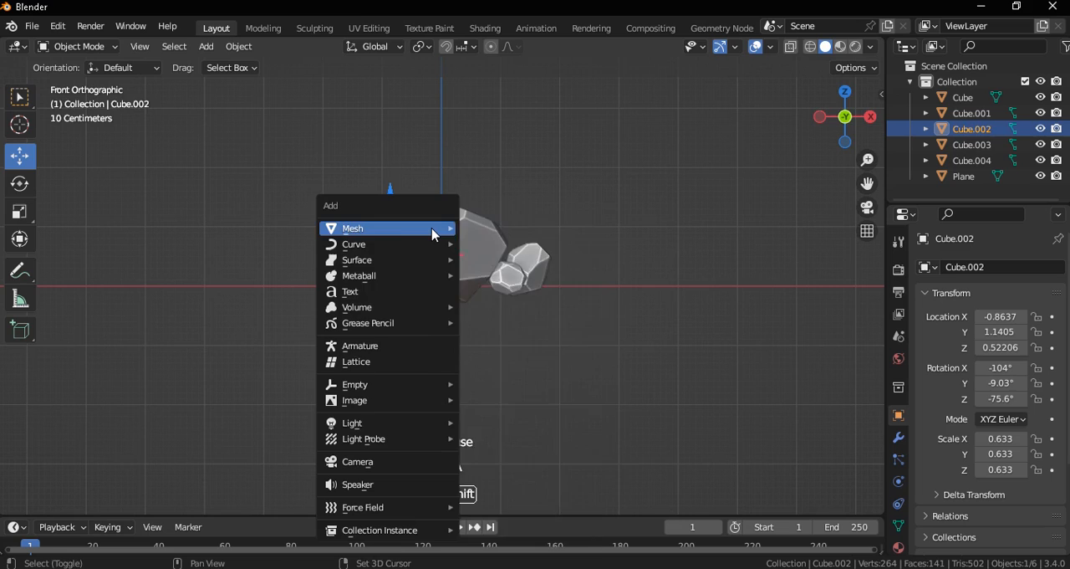
left_click(425, 460)
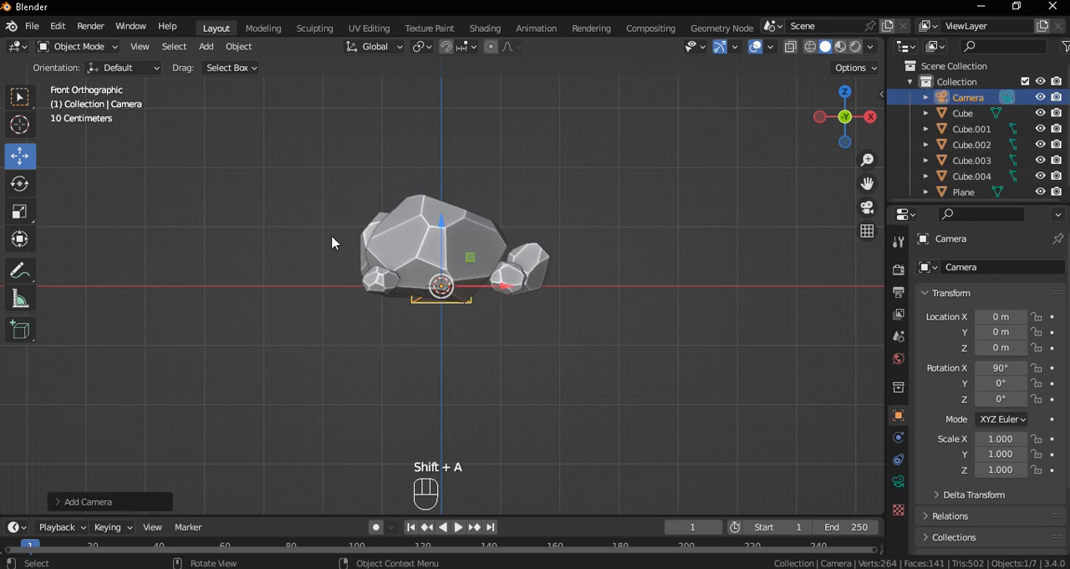
Align the active camera to the current front view
left_click(142, 48)
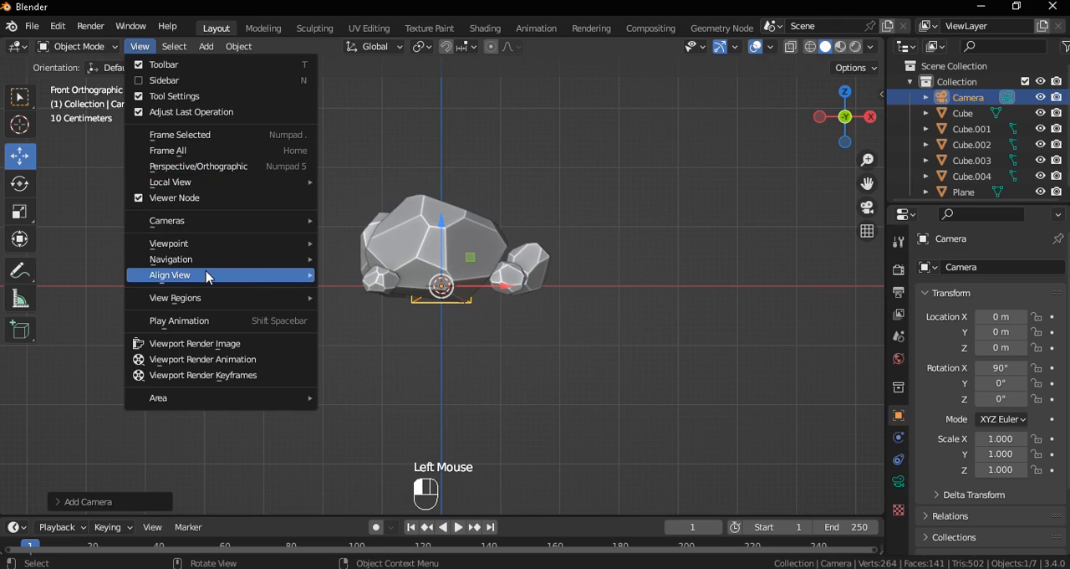
mouse_move(207, 277)
mouse_move(378, 283)
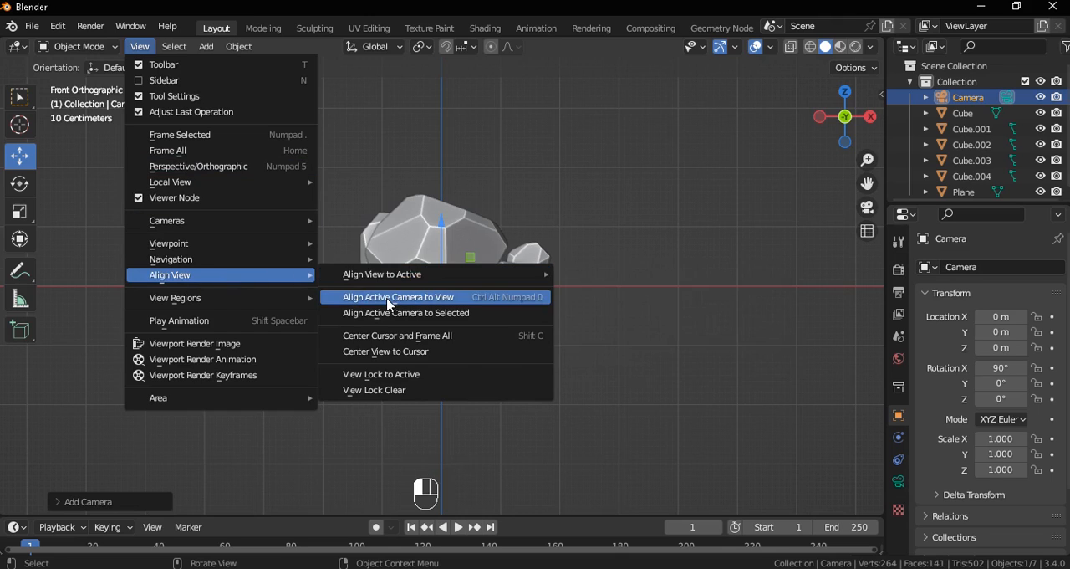
left_click(394, 298)
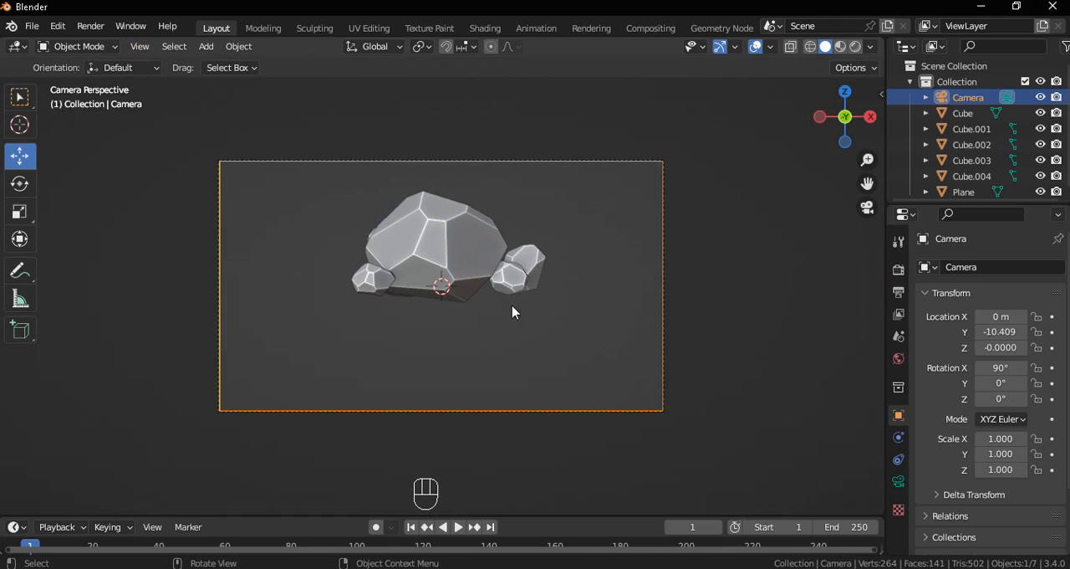
Raise the camera to Z about 0.48 m and dolly it toward the rocks to Y about -7.41 m
key("g")
left_click(523, 269)
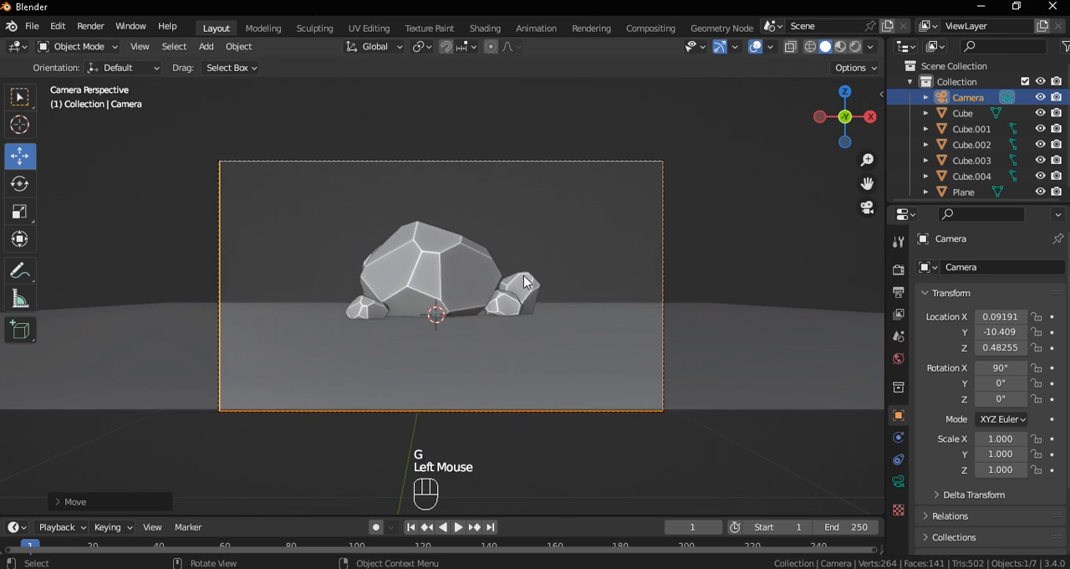
key("g")
middle_click(544, 283)
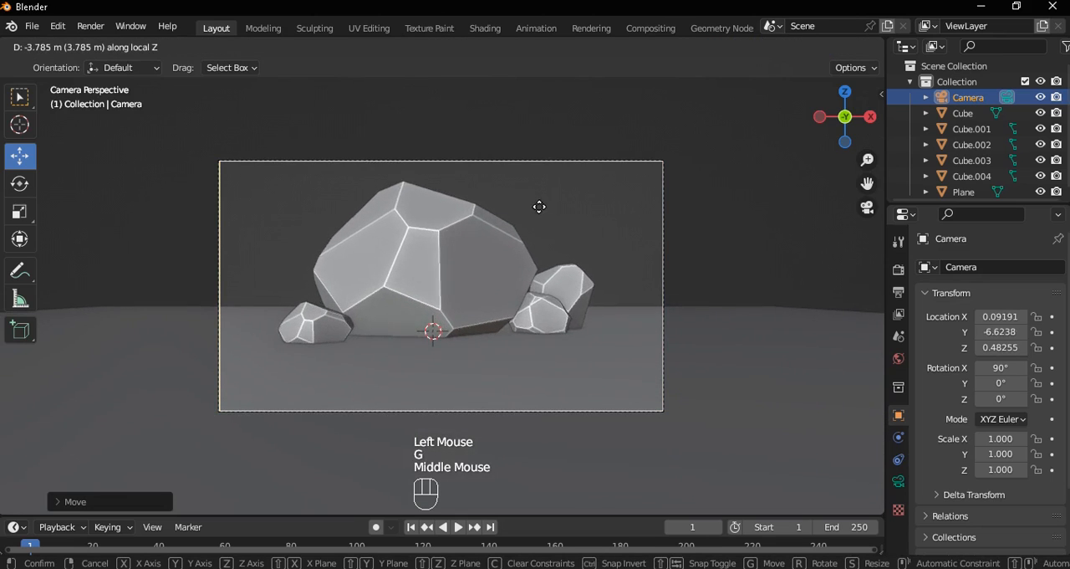
left_click(539, 218)
Trackball-rotate the camera to about 61.1°, -3.7°, -14.3° so it looks downward
scroll(539, 269, "down", 2)
key("r")
key("r")
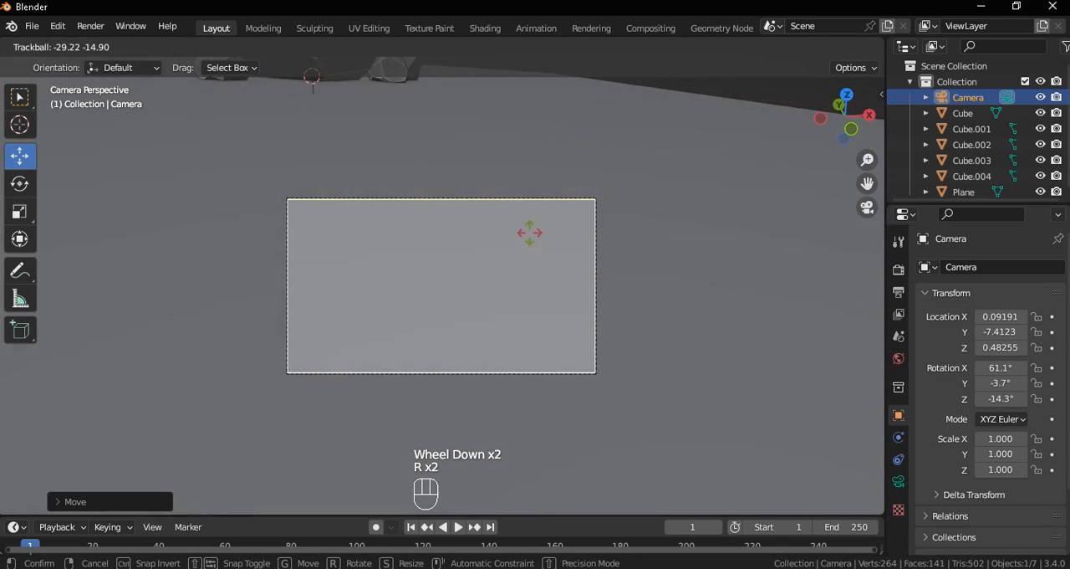
left_click(529, 246)
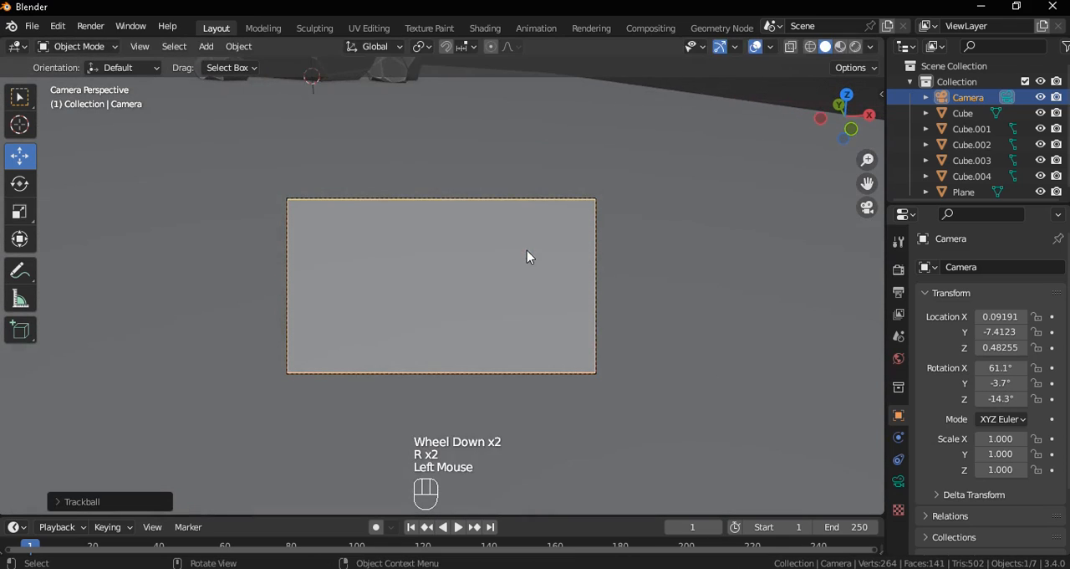
Move the camera to frame the rock cluster, then pull it back to about X -2.2, Y -7.33, Z 4.54 m
key("g")
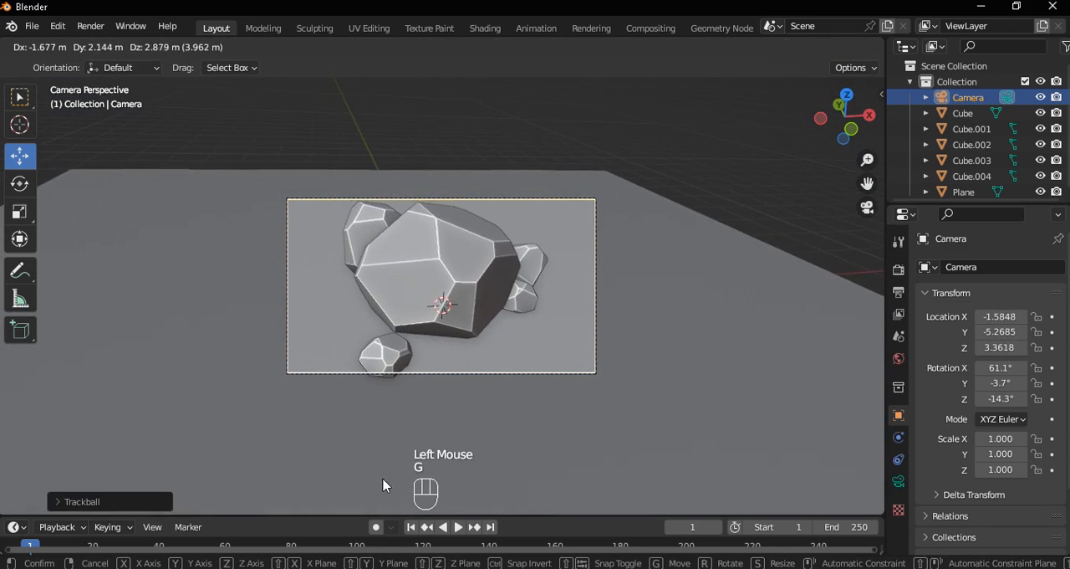
left_click(500, 371)
key("g")
middle_click(497, 345)
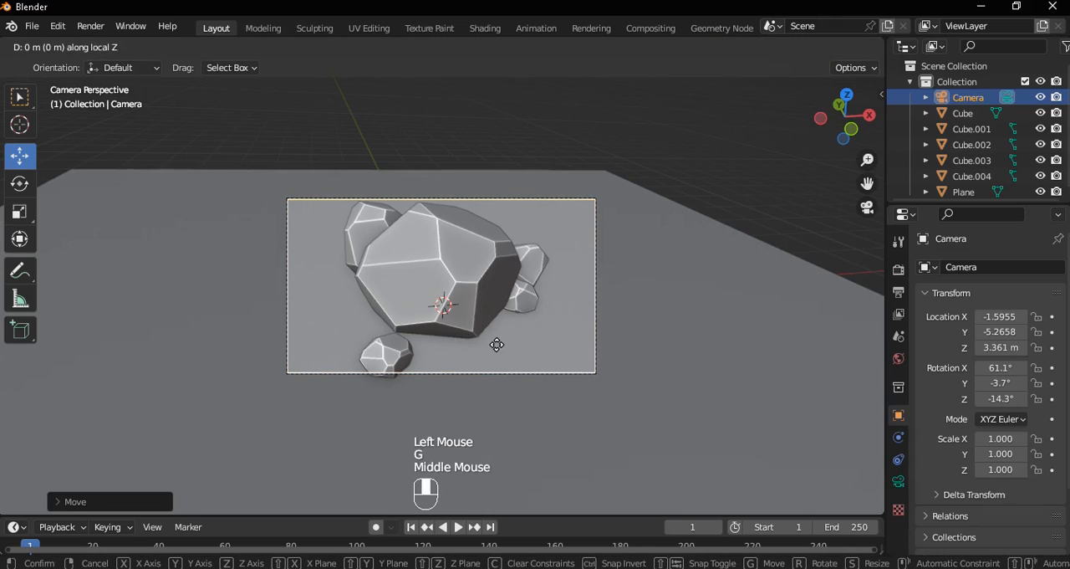
left_click(502, 407)
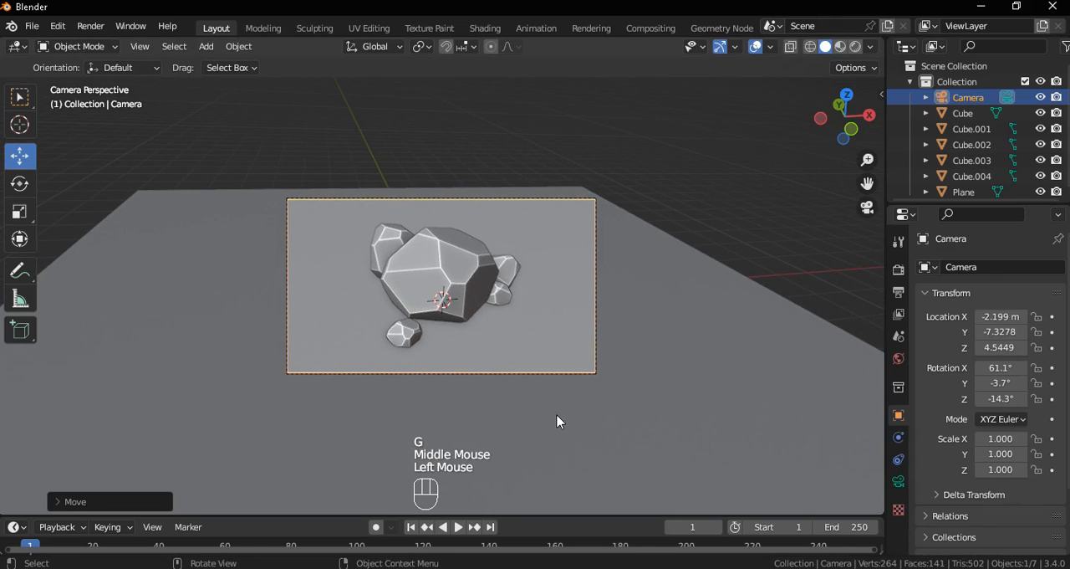
Set the pivot point to 3D Cursor and orbit the camera around global Z to a Z rotation of about 6.3°
left_click(422, 53)
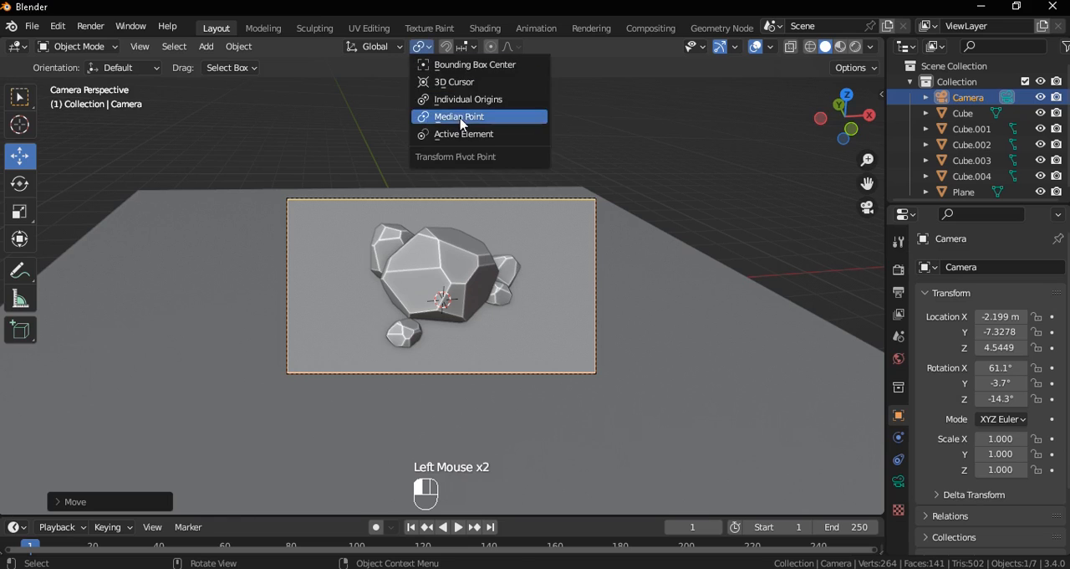
left_click(459, 79)
key("r")
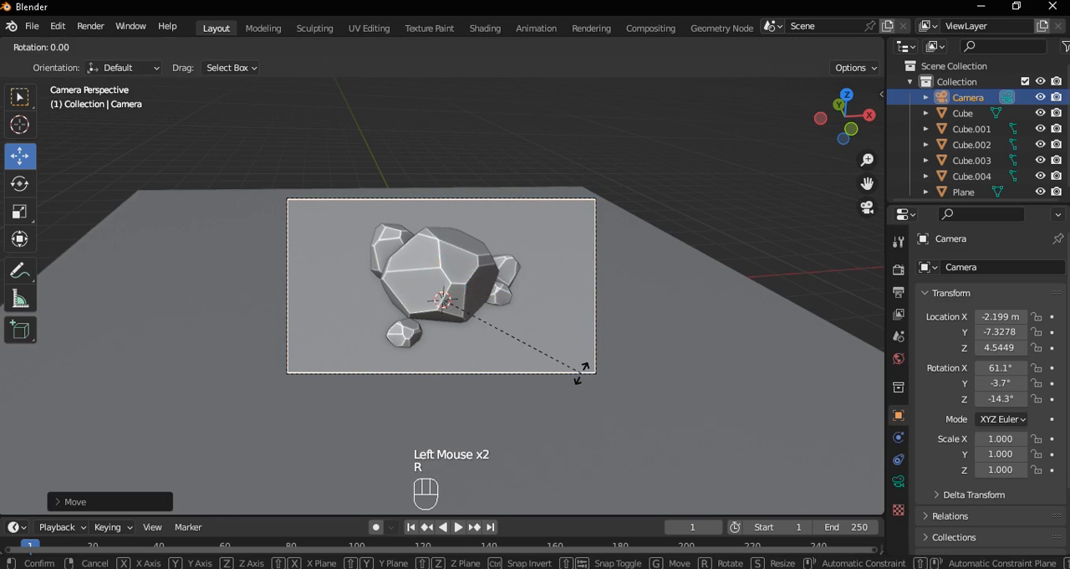
key("z")
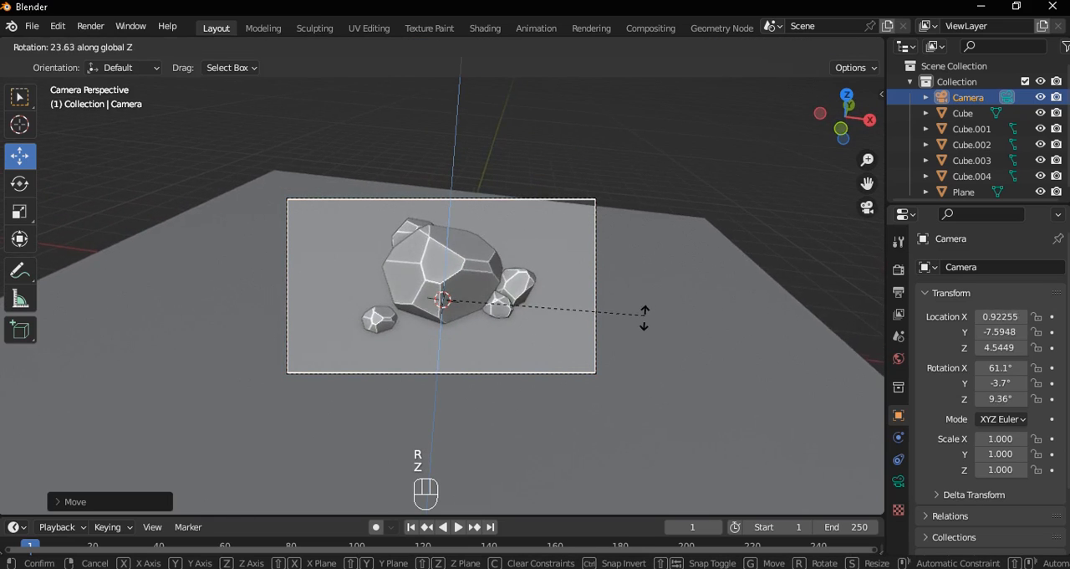
left_click(647, 323)
scroll(567, 280, "up", 2)
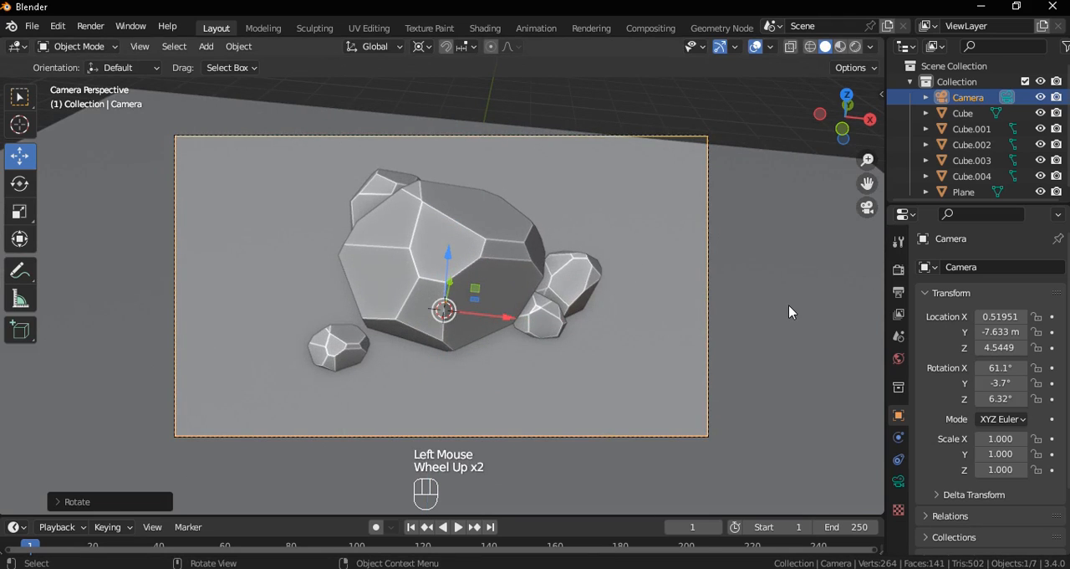
Slide the ground plane horizontally with Z locked, shifting it toward the back of the camera view
left_click(700, 335)
key("g")
key("shift+z")
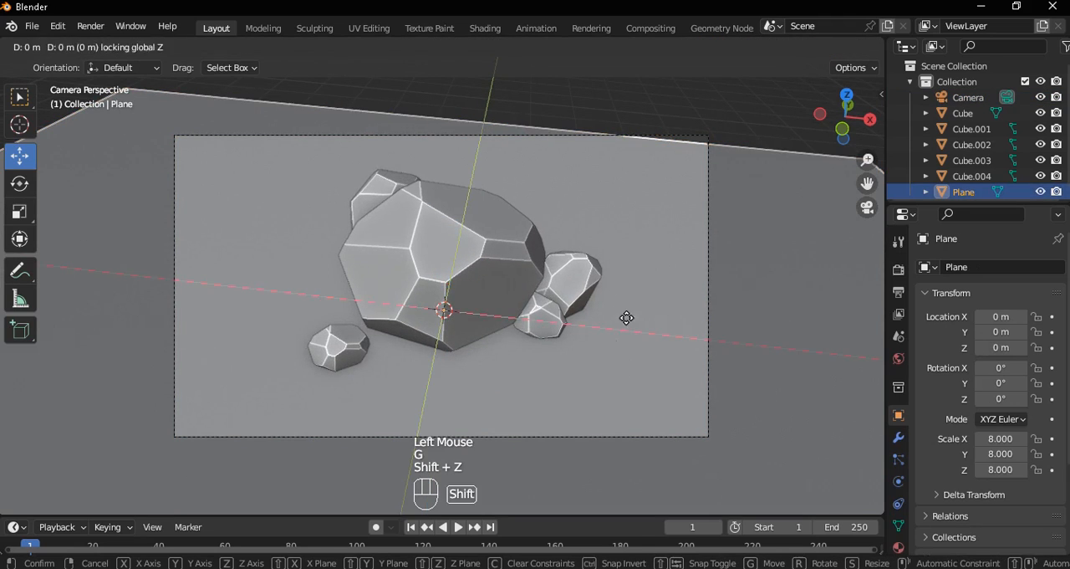
left_click(557, 279)
left_click(552, 326)
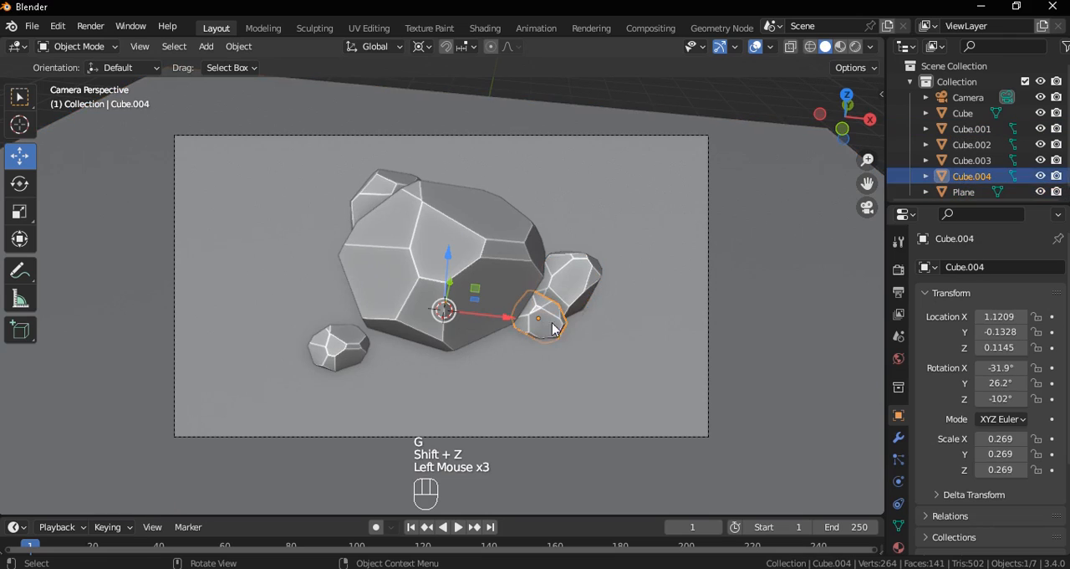
left_click(575, 282)
key("s")
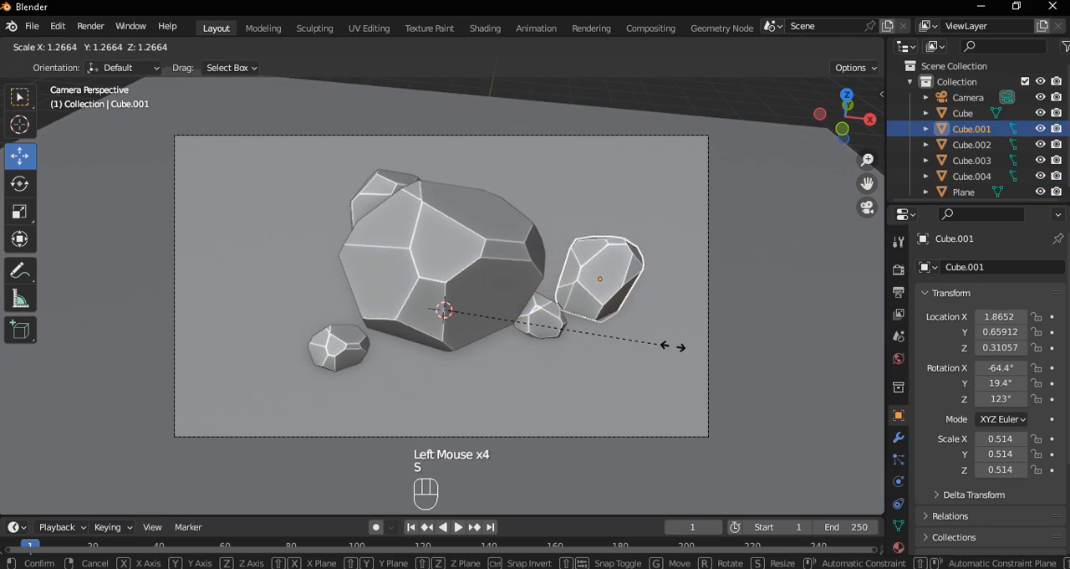
right_click(673, 346)
Set the pivot point to Median Point and scale the rock on the main rock's right side to about 0.55
left_click(424, 50)
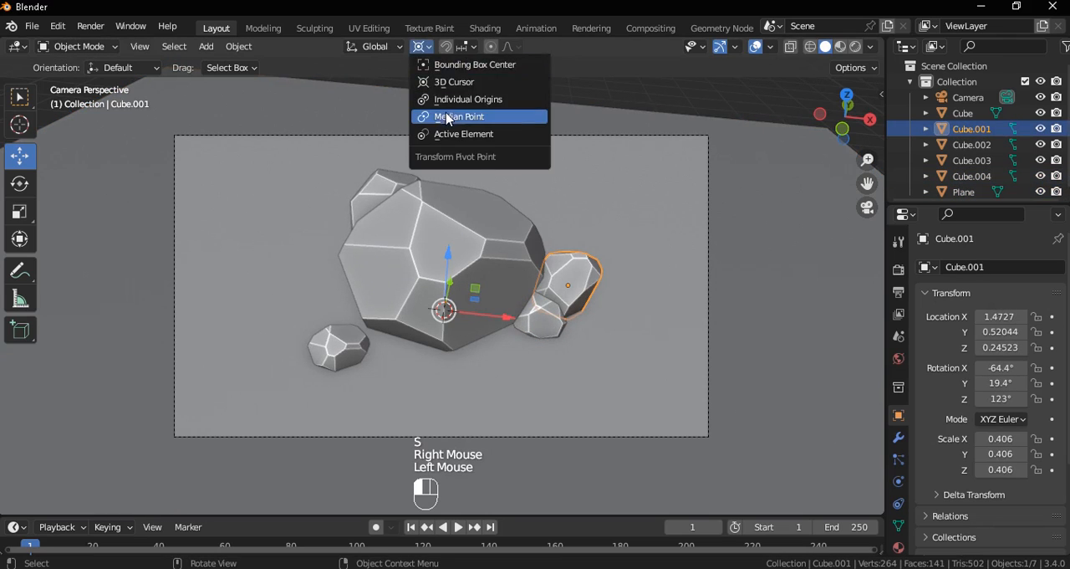
left_click(470, 118)
left_click(565, 271)
key("s")
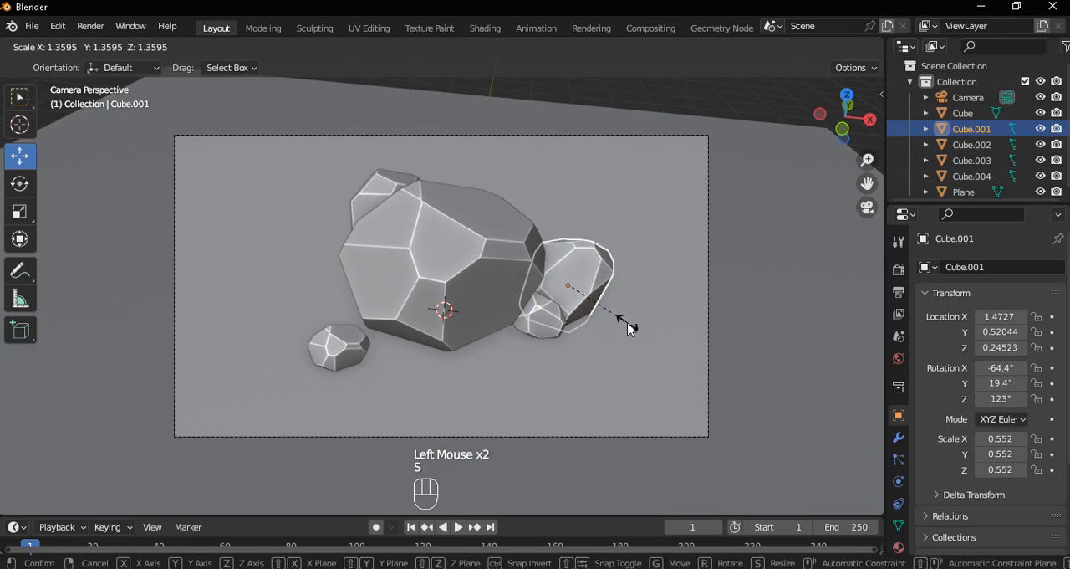
left_click(629, 323)
Slide the small front-right rock along the ground to about X 1.07, Y -0.50 m and scale it to about 0.43
left_click(549, 323)
key("g")
key("shift+z")
left_click(591, 360)
key("s")
left_click(627, 366)
Trackball-rotate the front-right rock to about -155°, 45°, -278° and shift it along X to about 1.15 m
key("r")
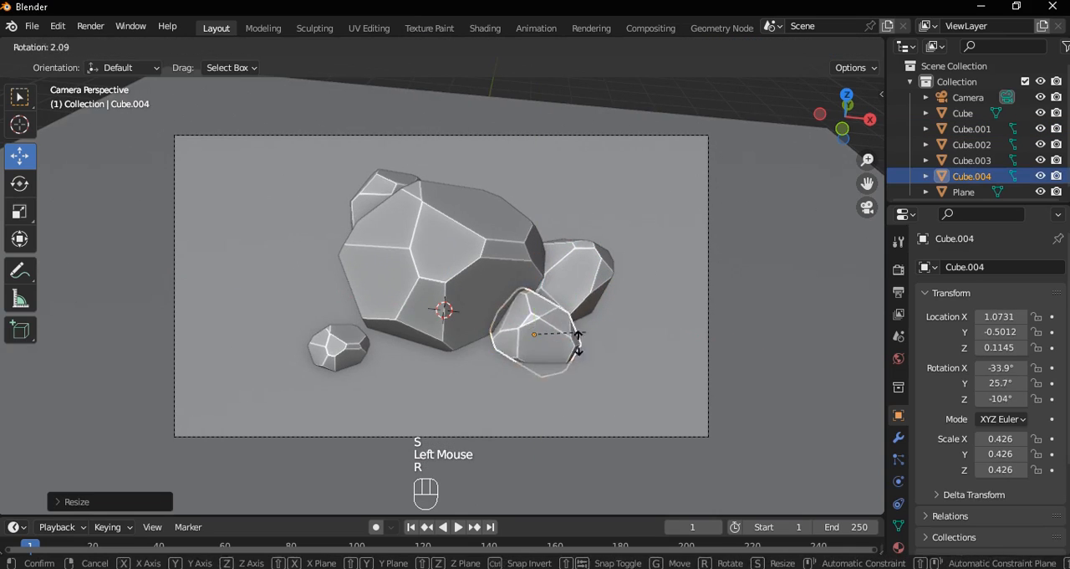
key("r")
left_click(597, 337)
left_click_drag(597, 336, 605, 341)
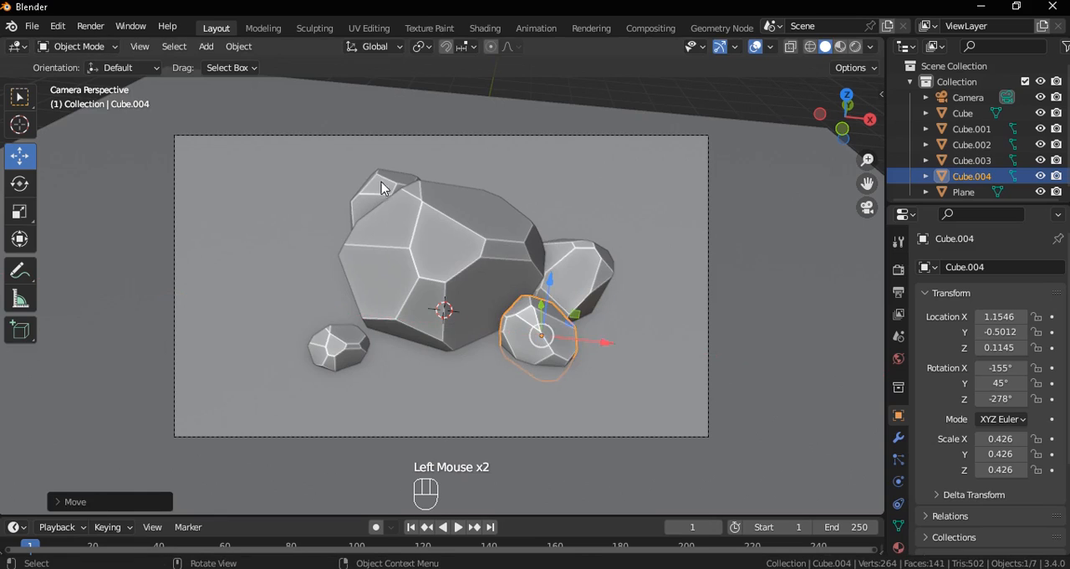
Scale the rock behind the main rock down to about 0.51
left_click(382, 181)
key("s")
left_click(511, 271)
key("s")
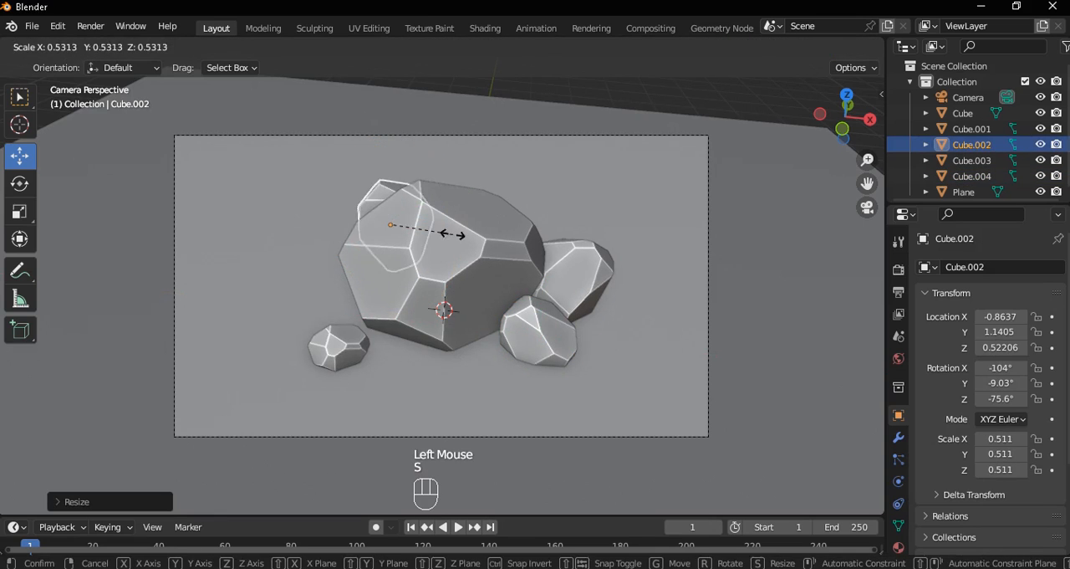
left_click(422, 203)
key("g")
right_click(428, 213)
Duplicate the rear rock horizontally to the main rock's left side, about X -1.44, Y -0.04 m, at scale about 0.33
key("shift+d")
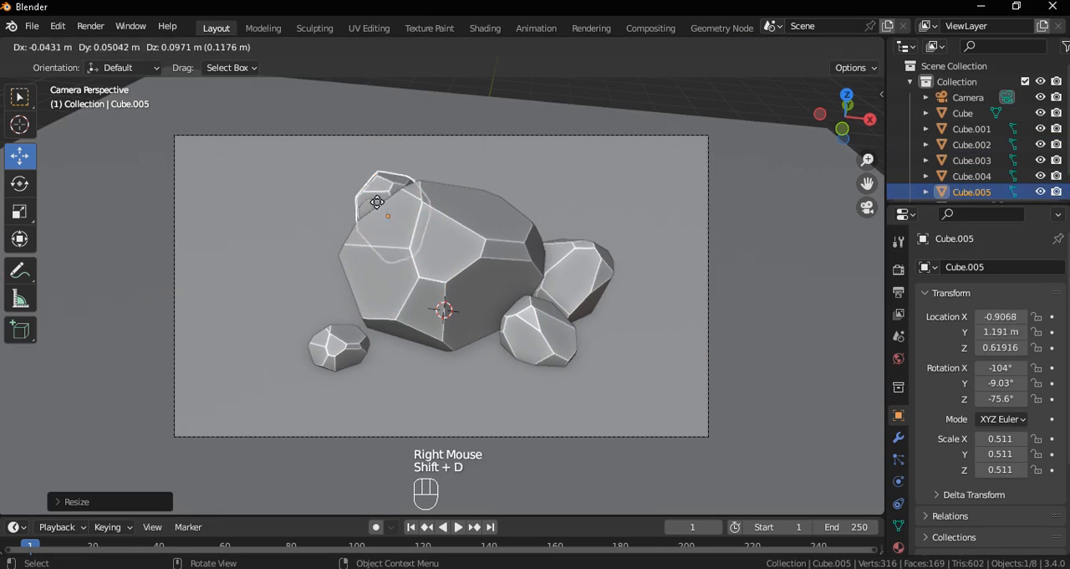
key("shift+z")
left_click(334, 268)
Trackball-rotate the new left rock, enlarge it slightly and lower it along Z toward the ground
key("r")
key("r")
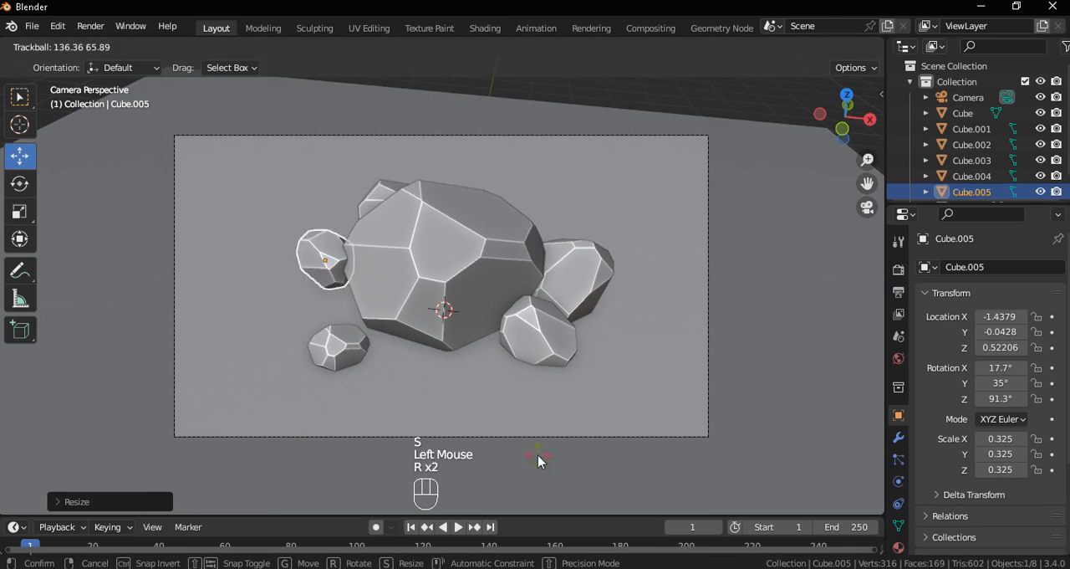
left_click(540, 459)
key("s")
left_click(410, 259)
left_click_drag(340, 201, 340, 230)
Move the small front-left rock to Y about -0.84 m, Z about 0 m, and duplicate it to its right at scale 0.113
left_click(330, 343)
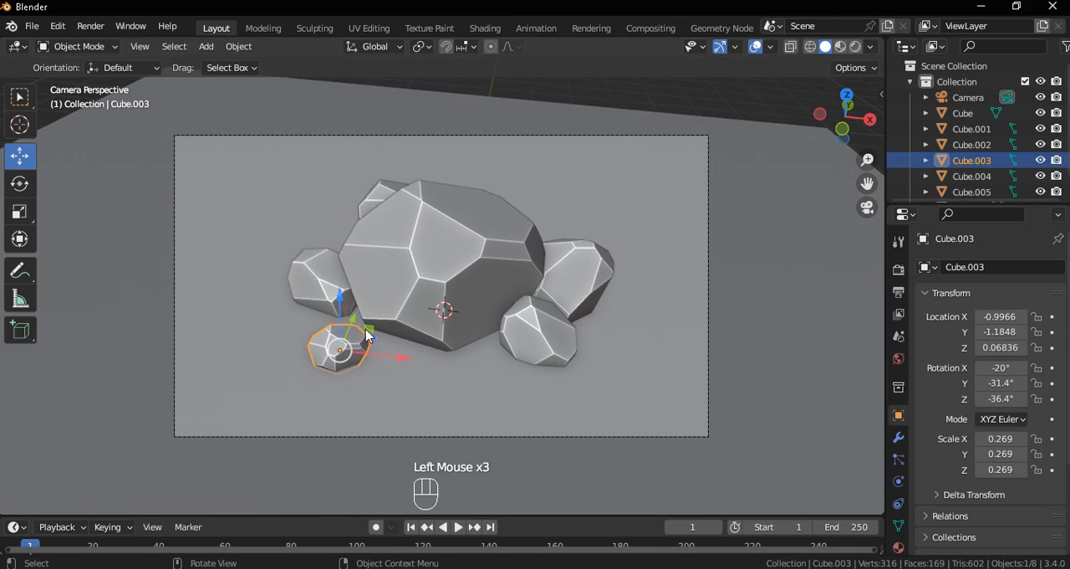
left_click_drag(338, 300, 377, 306)
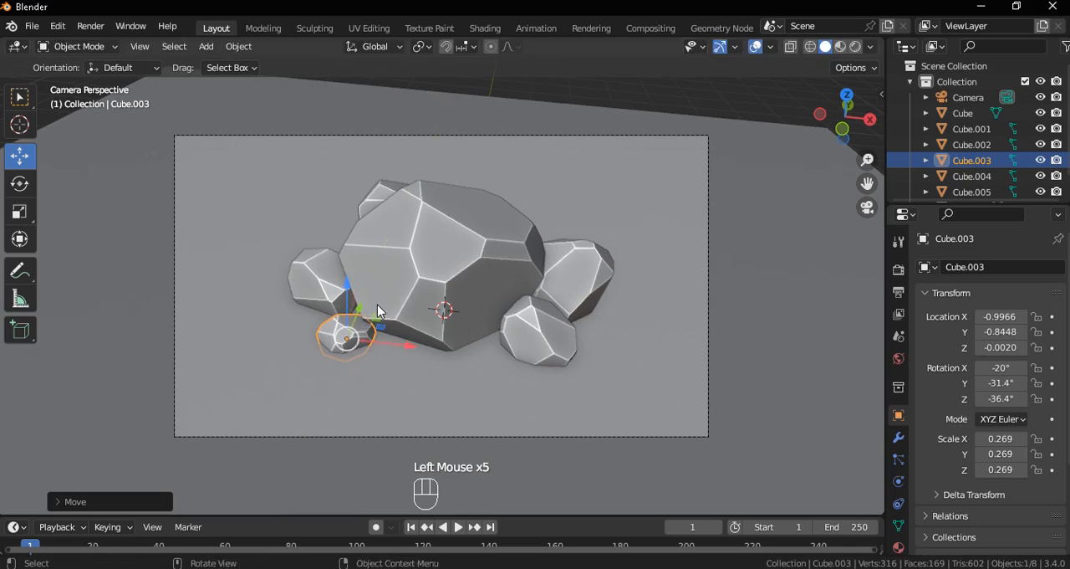
key("shift+d")
key("shift+z")
left_click(425, 325)
key("s")
left_click(422, 352)
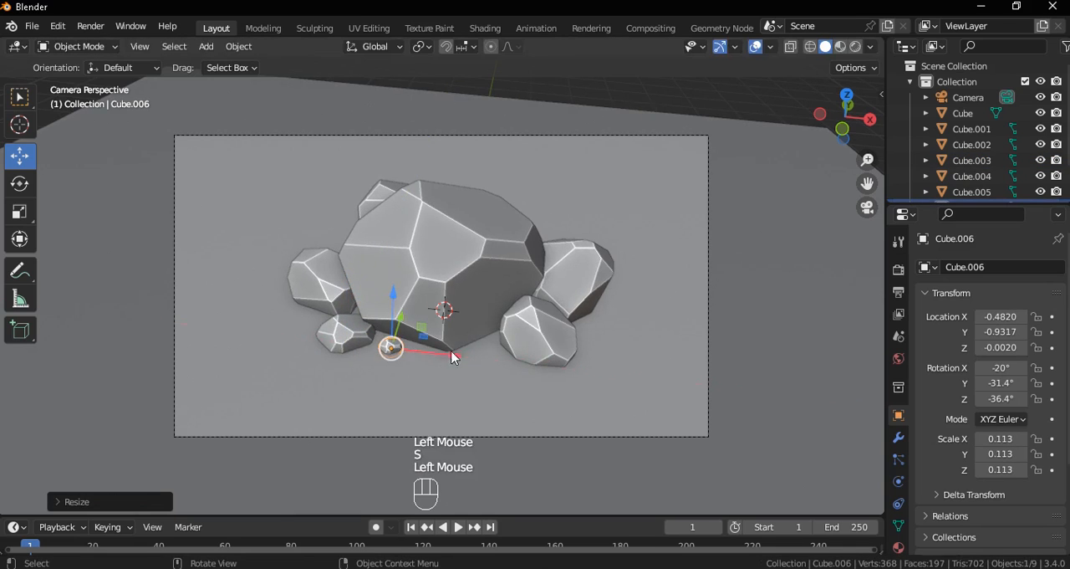
Trackball-rotate the tiny pebble to about -190°, 8.8°, 53.6° and nudge it between the front-left rock and the main rock
left_click_drag(452, 355, 439, 356)
key("r")
key("r")
left_click(376, 346)
left_click_drag(377, 345, 378, 335)
Duplicate the pebble along the ground to beside the front-right rock and scale the copy to about 0.19
key("shift+d")
key("shift+z")
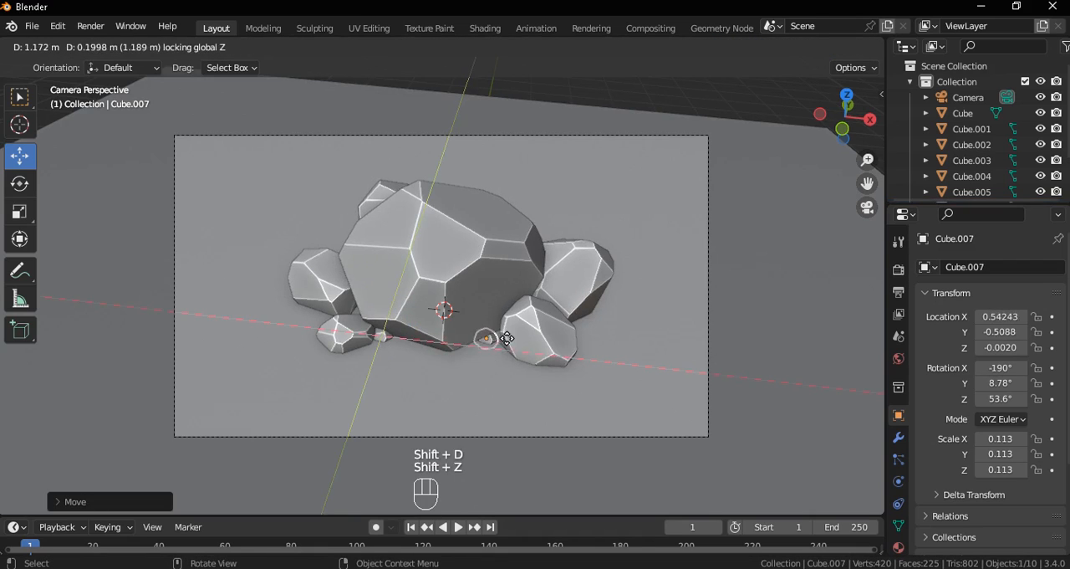
left_click(505, 341)
key("s")
left_click(525, 362)
Slide the second pebble forward along the ground to about X 0.62, Y -0.78 m, beside the front-right rock
scroll(525, 361, "up", 2)
middle_click_drag(525, 361, 521, 354, "shift")
left_click_drag(521, 353, 571, 354)
key("g")
key("shift+z")
left_click(566, 368)
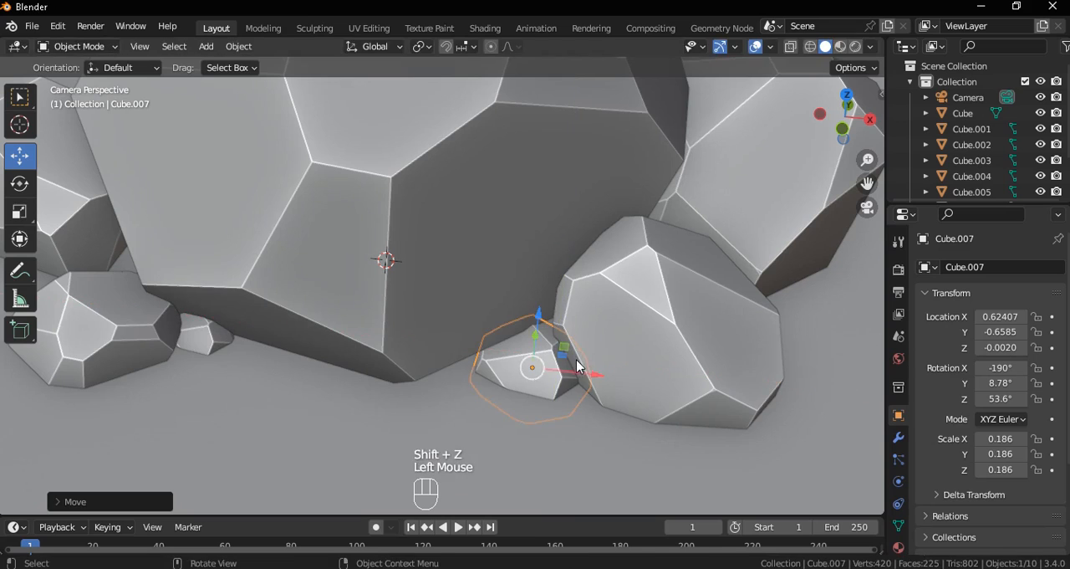
key("g")
key("shift+z")
left_click(611, 398)
Trackball-rotate the second pebble to about -192°, -8.5°, 26.3°
key("r")
key("r")
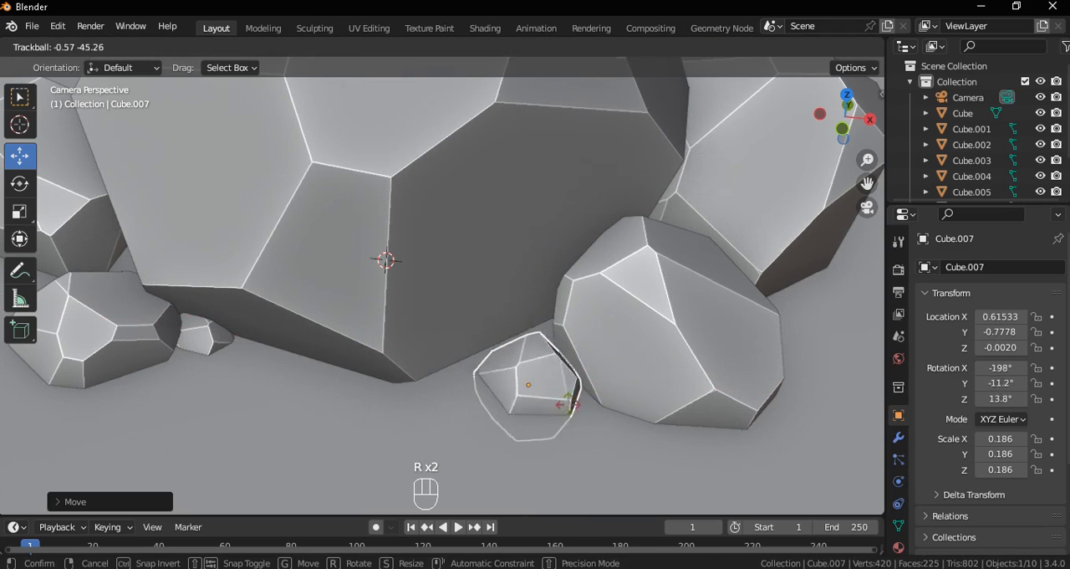
left_click(577, 384)
Duplicate the second pebble along the ground to its left, at about X 0.37, Y -0.92 m
key("shift+d")
key("shift+z")
left_click(573, 432)
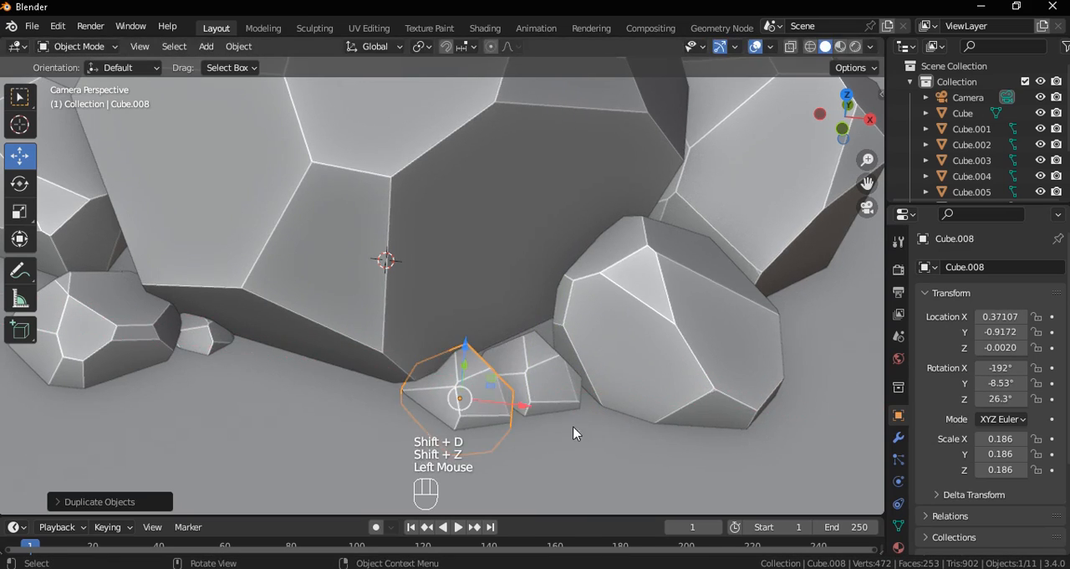
Scale the newly copied pebble to about 0.1 and trackball-rotate it to about -234°, -70.1°, -51.3°
key("s")
left_click(547, 433)
key("r")
key("r")
left_click(421, 335)
Place the pebble at the front-right rock's base, about X 0.87, Y -0.90, Z -0.01 m, and shrink it to about 0.06
key("g")
left_click(623, 426)
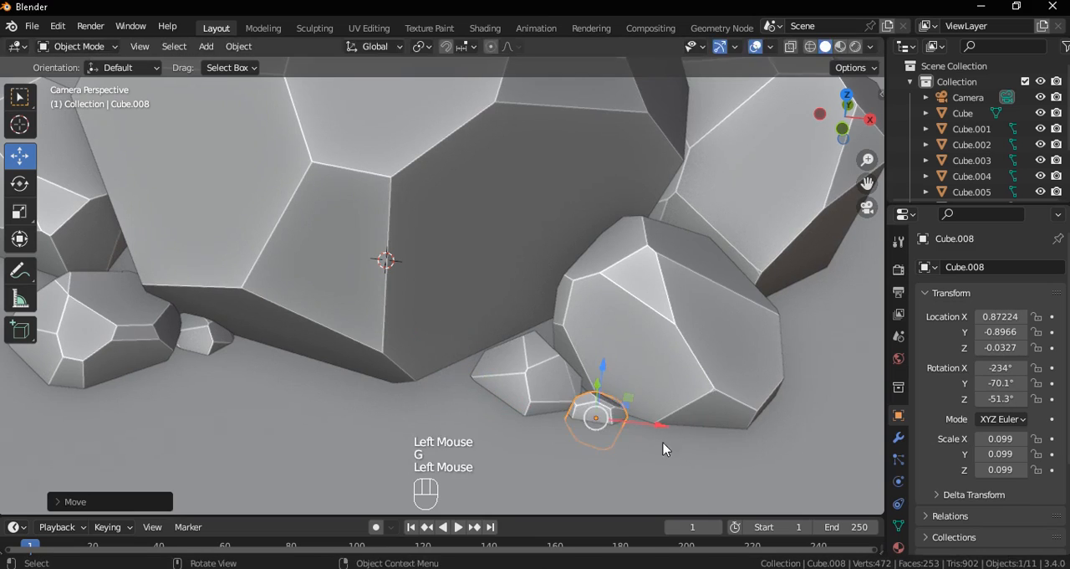
key("s")
left_click(636, 419)
mouse_move(599, 368)
left_mouse_down()
mouse_move(596, 356)
mouse_move(583, 360)
left_mouse_up()
scroll(580, 360, "down", 2)
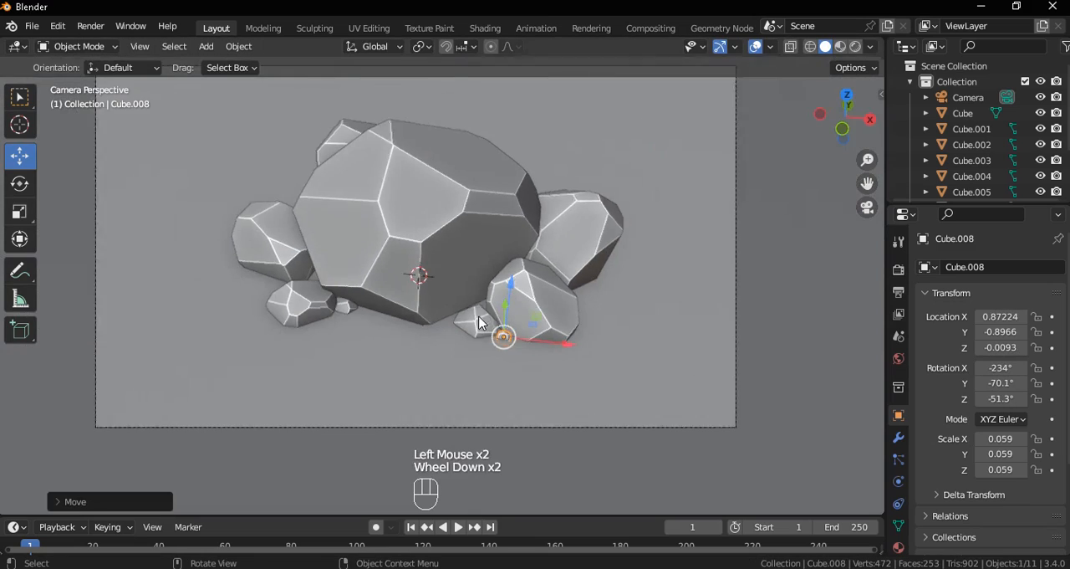
middle_click_drag(496, 338, 538, 318, "shift")
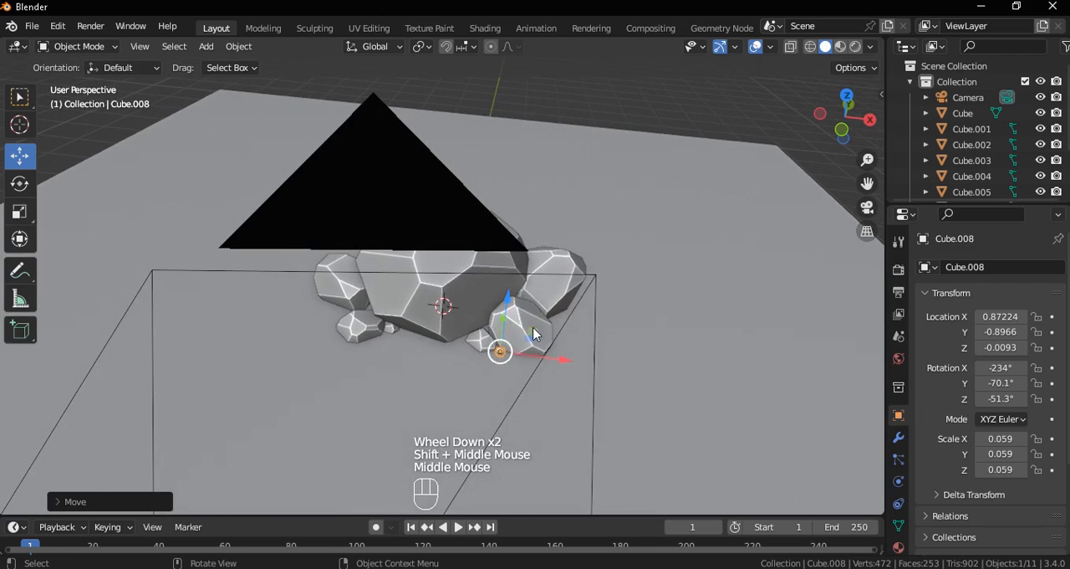
key("grave")
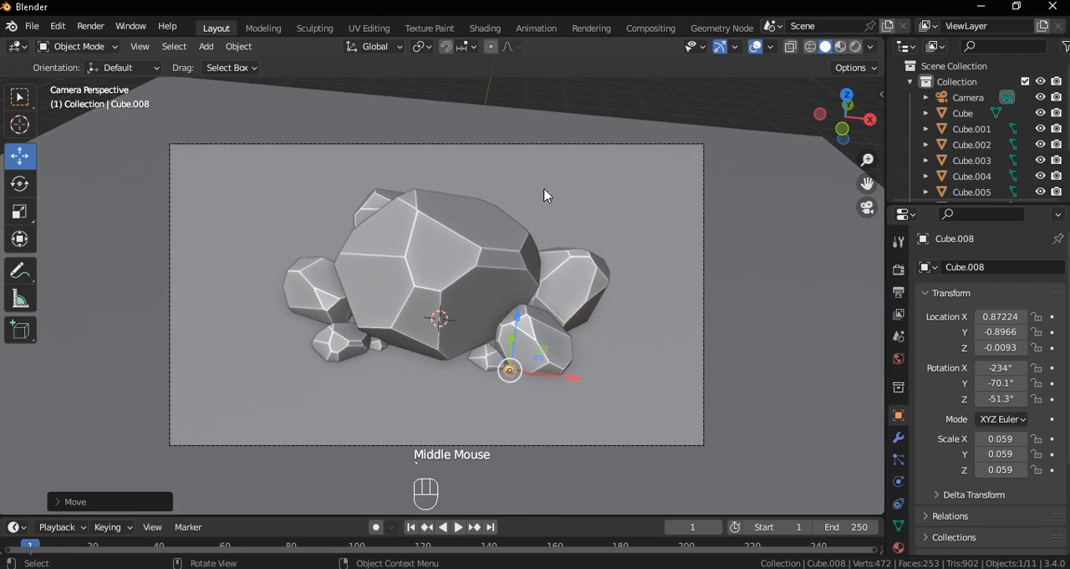
Set the camera's passepartout opacity to 1.000 in its viewport display settings
left_click(594, 165)
left_click(898, 481)
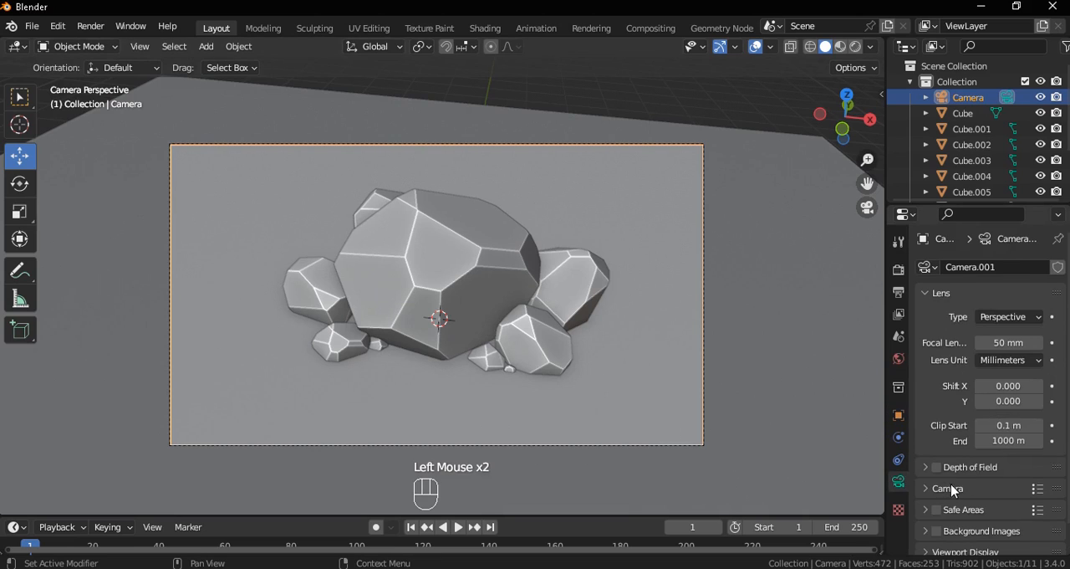
scroll(951, 490, "down", 2)
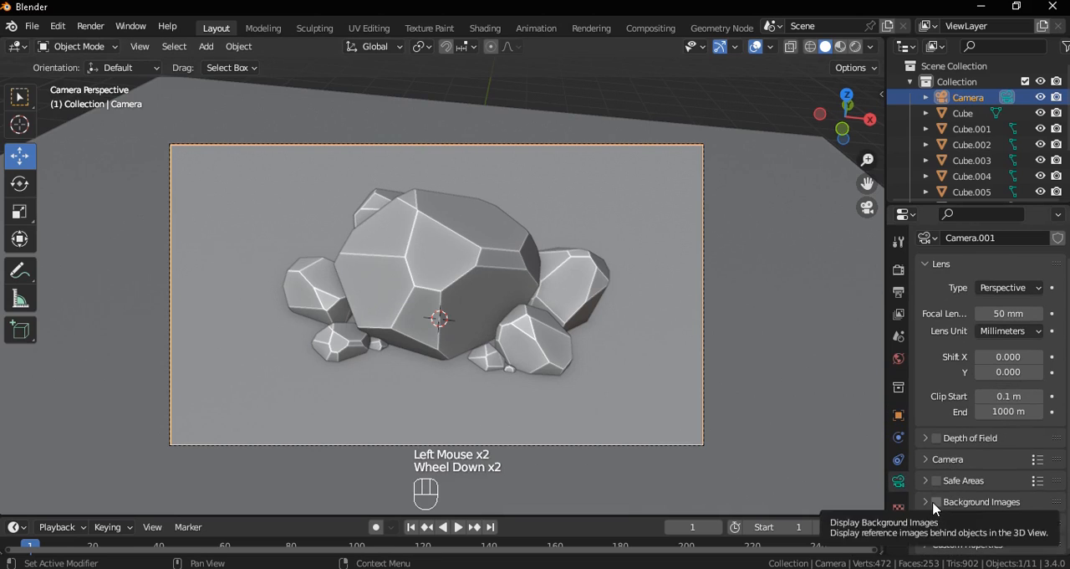
left_click(937, 522)
scroll(938, 519, "down", 2)
left_click_drag(999, 500, 1041, 501)
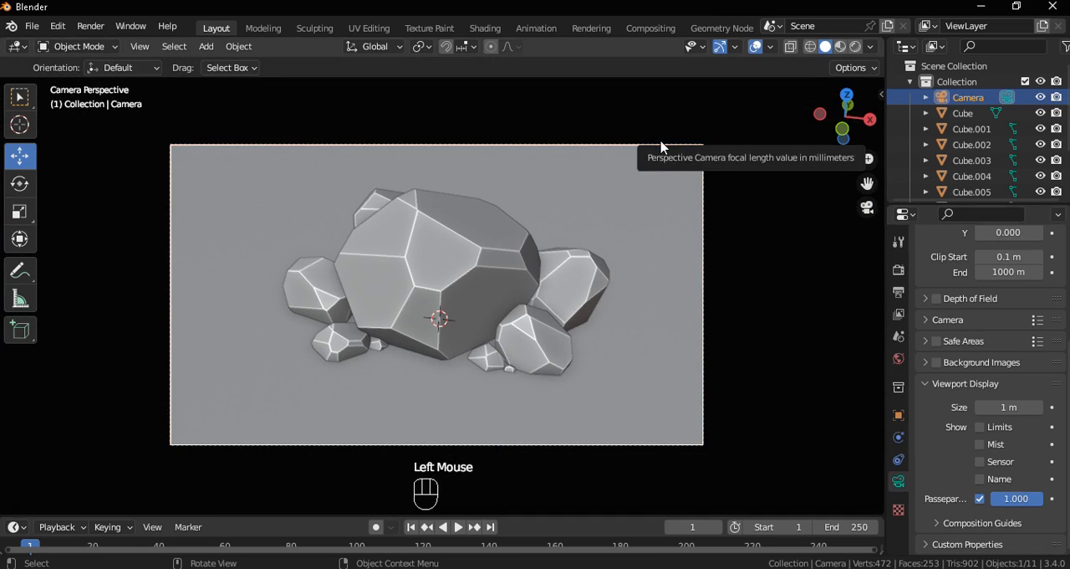
Move the camera slightly up and to the right so the rock cluster sits more centrally in the frame
left_click(660, 145)
key("g")
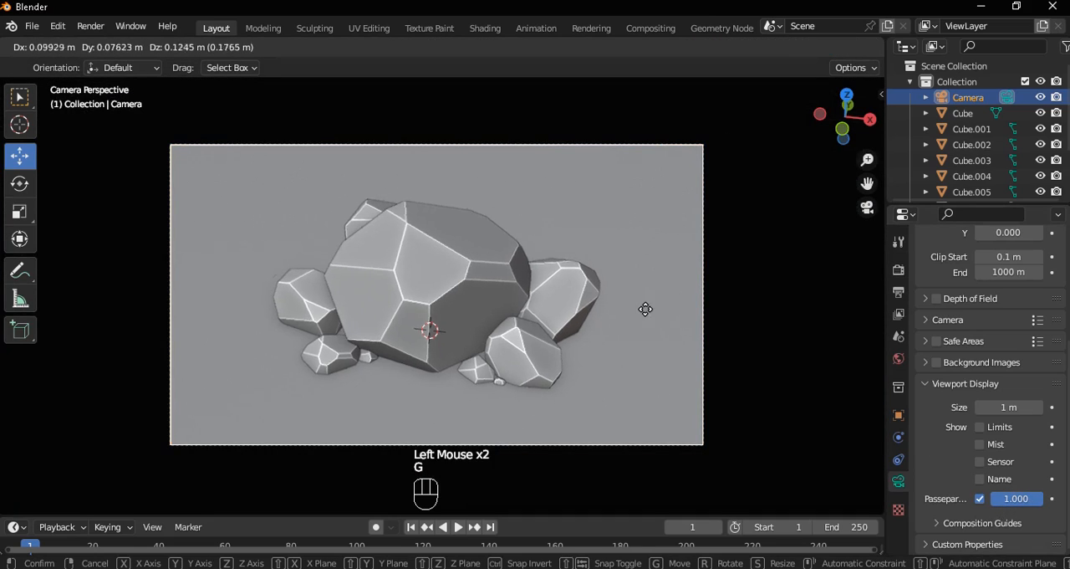
left_click(660, 301)
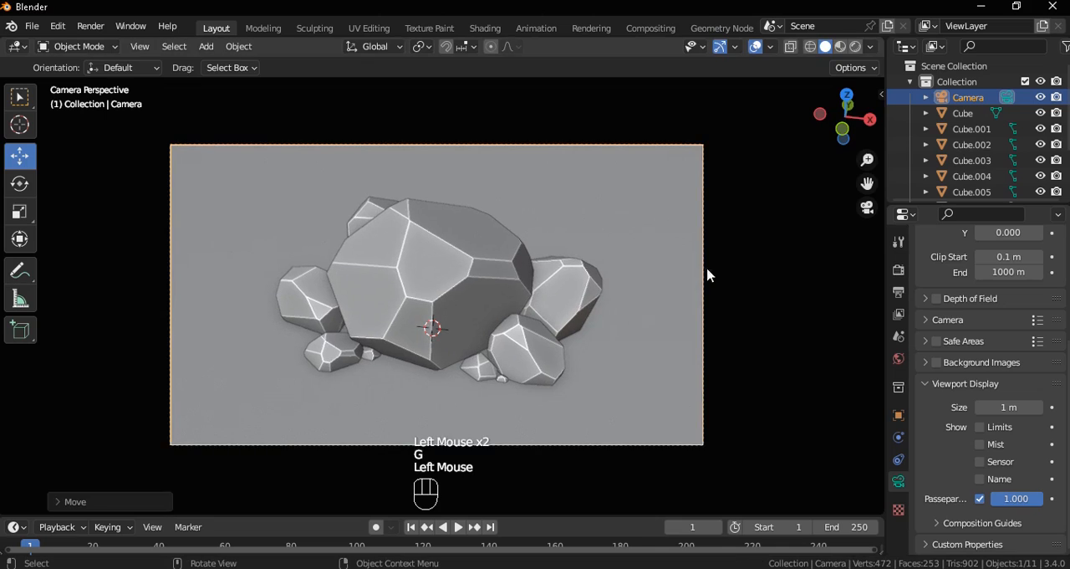
Enable shadows in the solid viewport shading
left_click(871, 47)
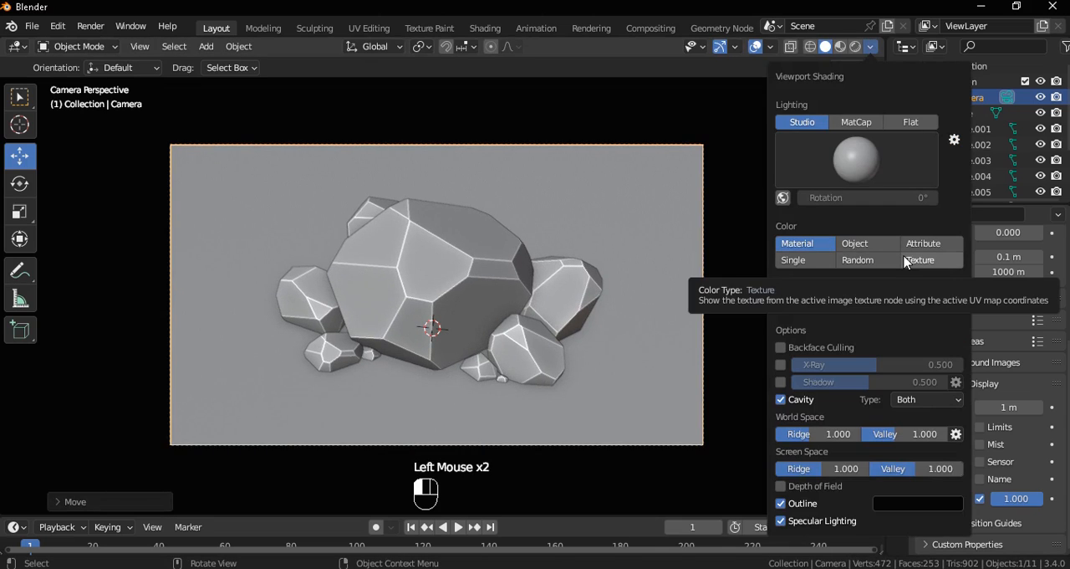
left_click(781, 382)
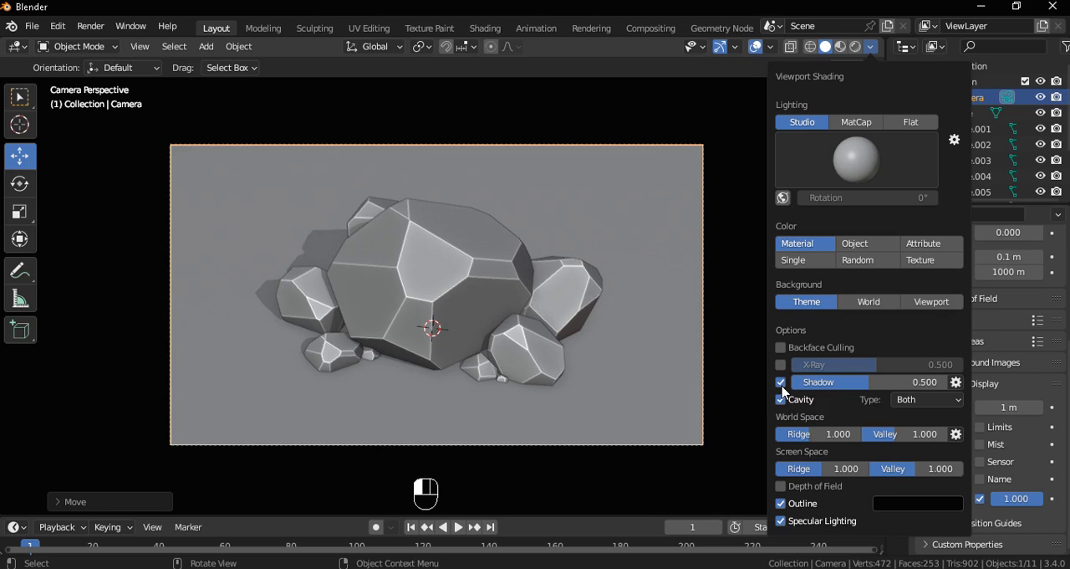
left_click(621, 220)
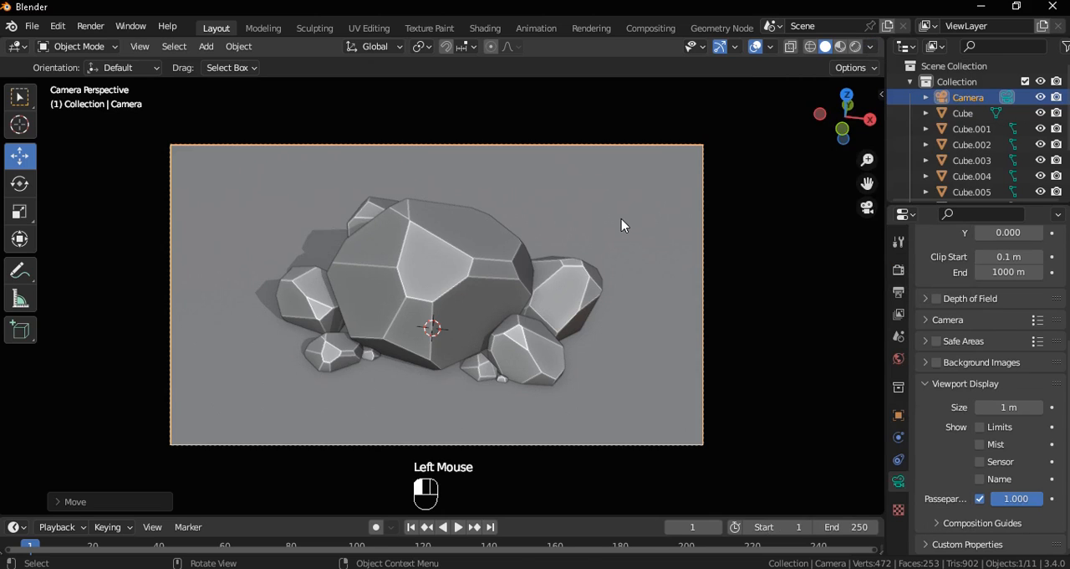
Add a new material to the ground plane
left_click(899, 549)
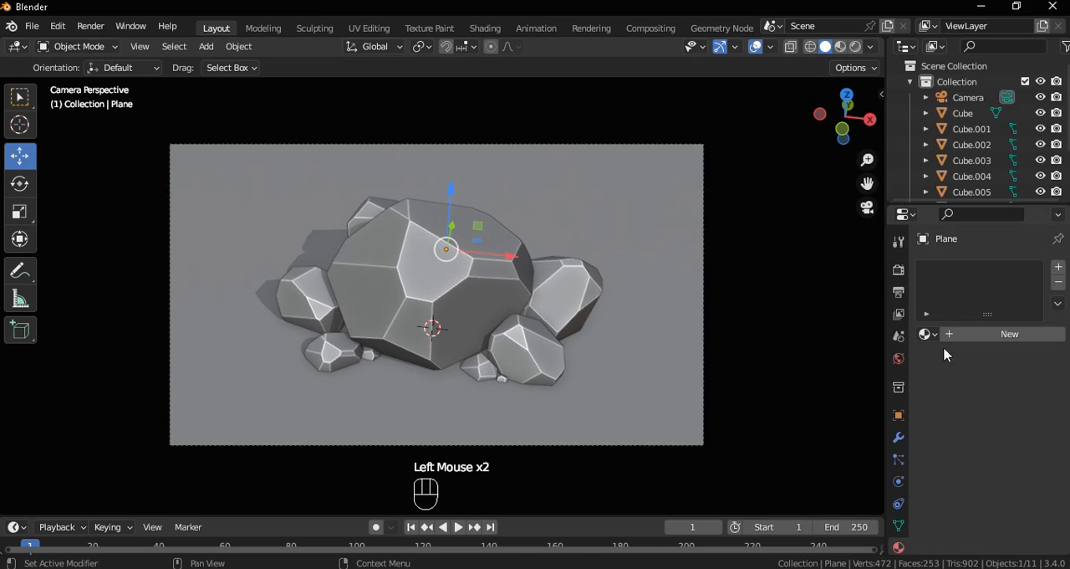
left_click(927, 335)
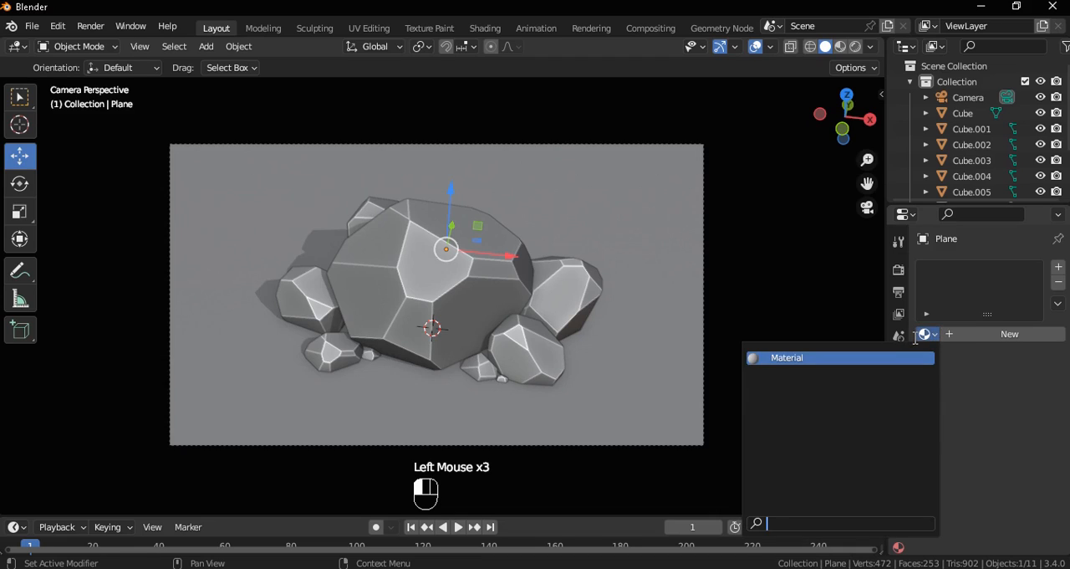
left_click(995, 336)
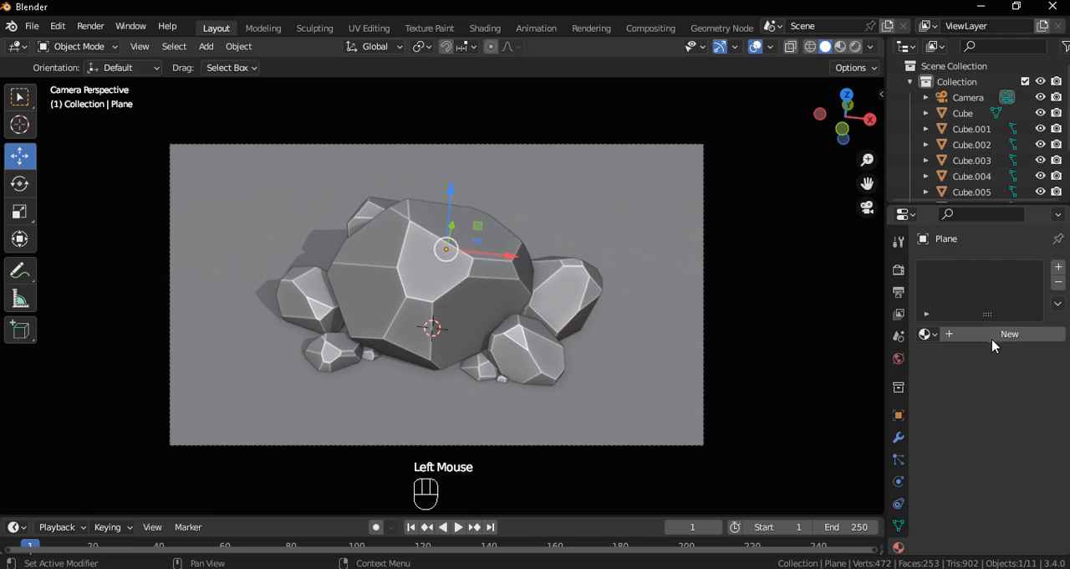
left_click(992, 333)
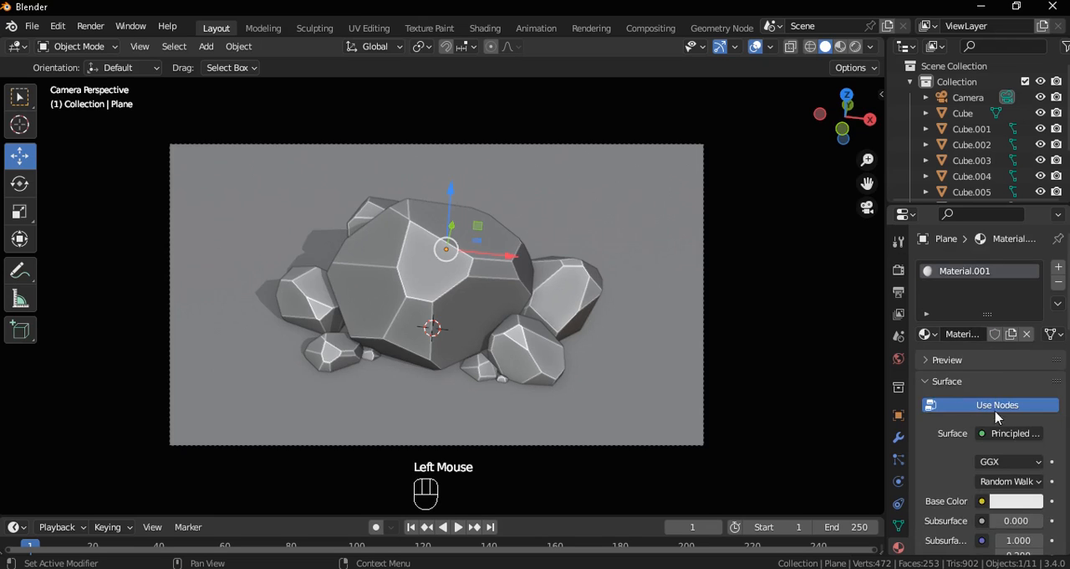
Set the ground material's viewport display colour to sandy tan, with hue about 0.112, saturation 0.566 and value 0.8
scroll(995, 418, "down", 13)
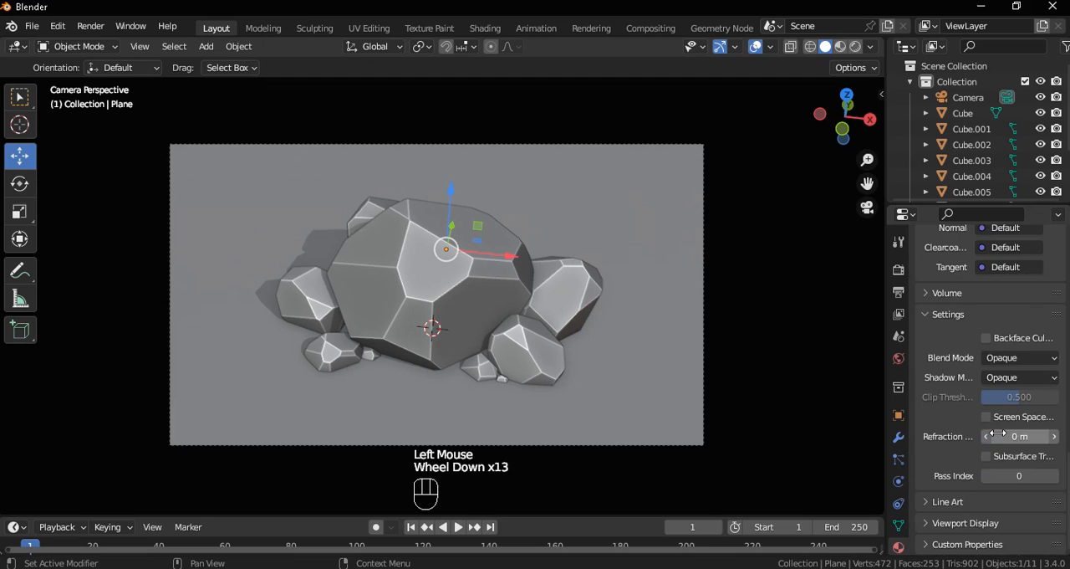
scroll(981, 496, "down", 2)
left_click(927, 522)
scroll(995, 502, "down", 3)
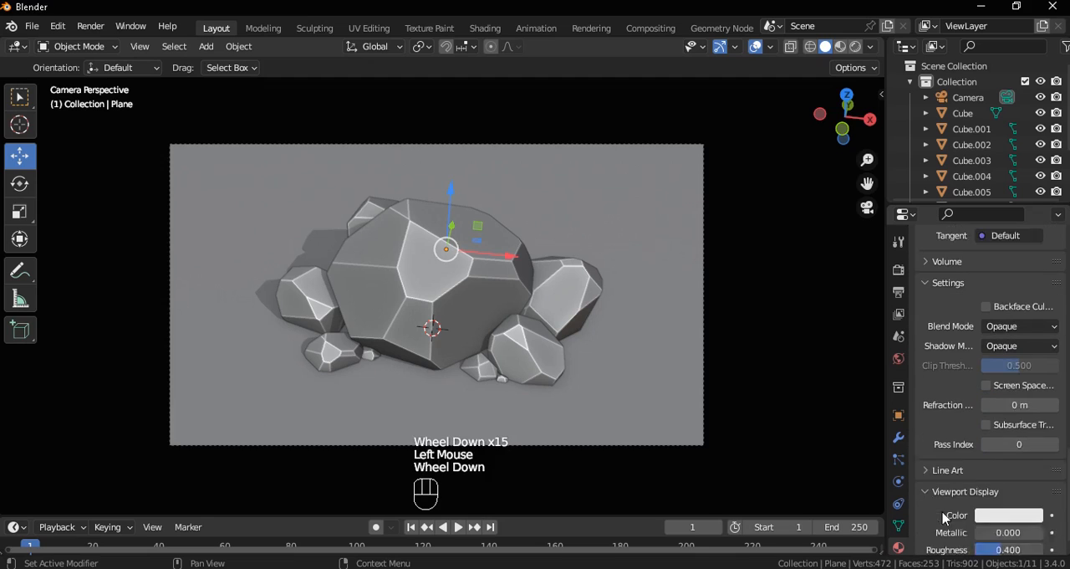
left_click(1001, 485)
left_click(950, 335)
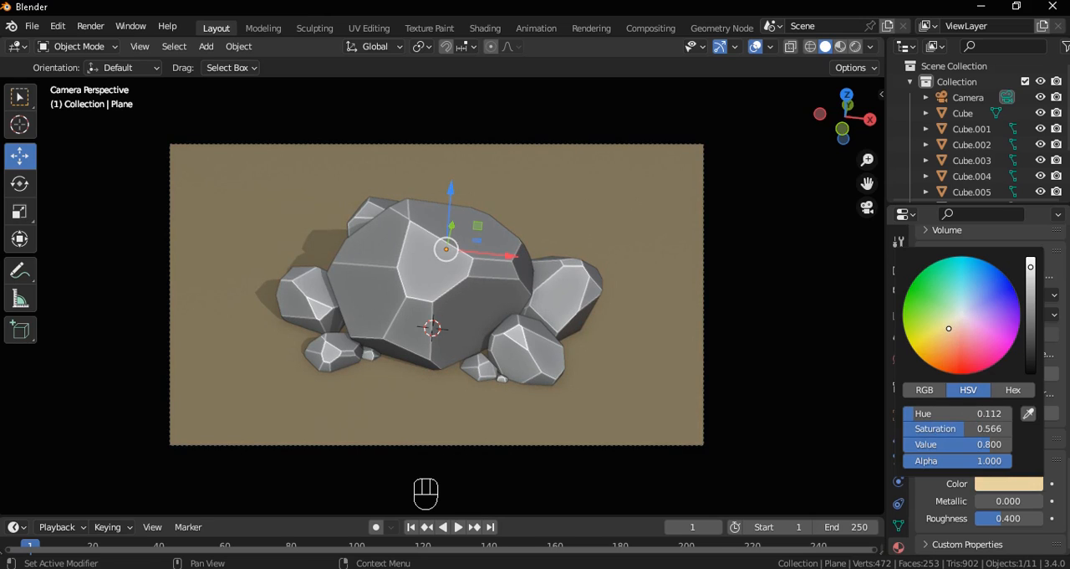
Invert the selection, make the large rock the active object and give it a new material
key("ctrl+i")
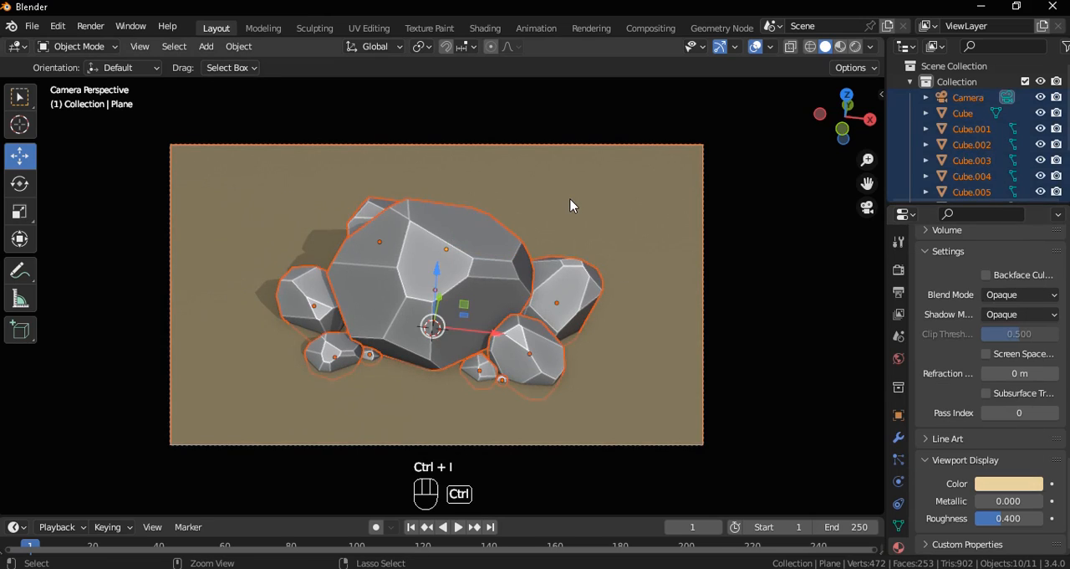
left_click(426, 245, "shift")
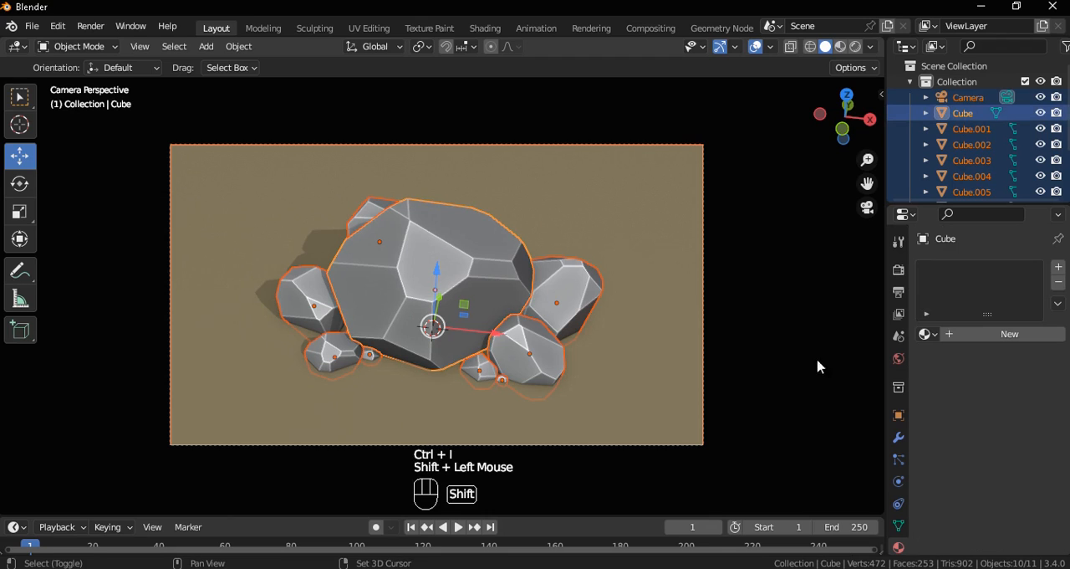
left_click(966, 334)
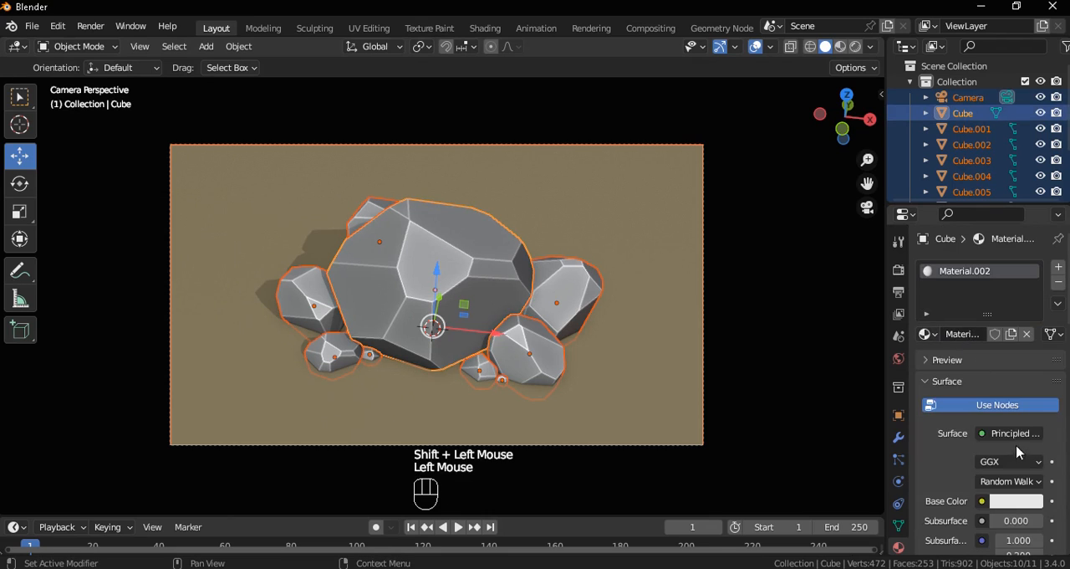
Set the large rock material's viewport display colour to warm beige, hue about 0.08 and saturation about 0.32, and darken its value
scroll(1015, 473, "down", 5)
scroll(1014, 483, "down", 6)
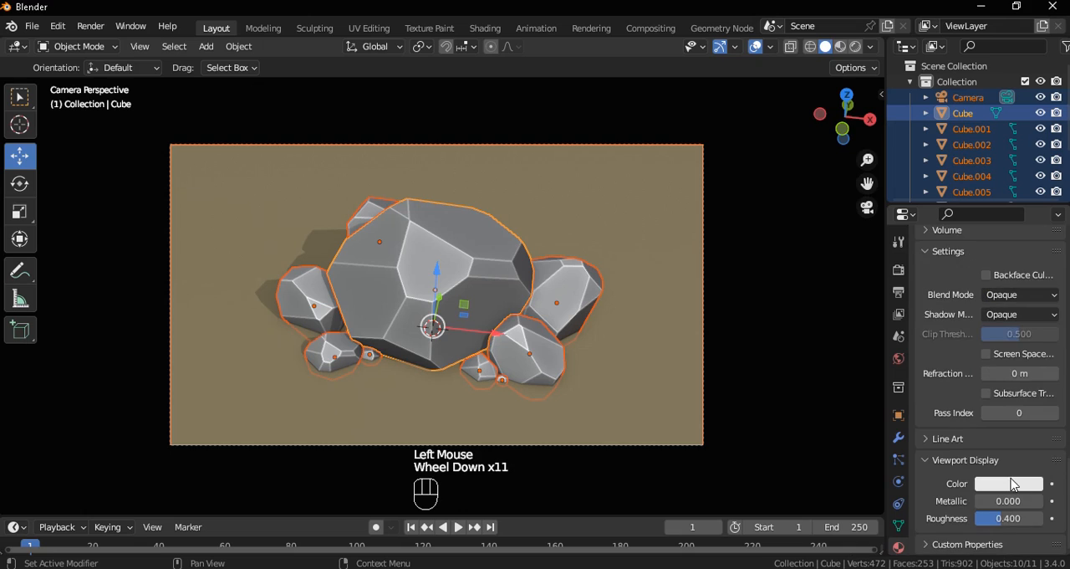
left_click(1011, 484)
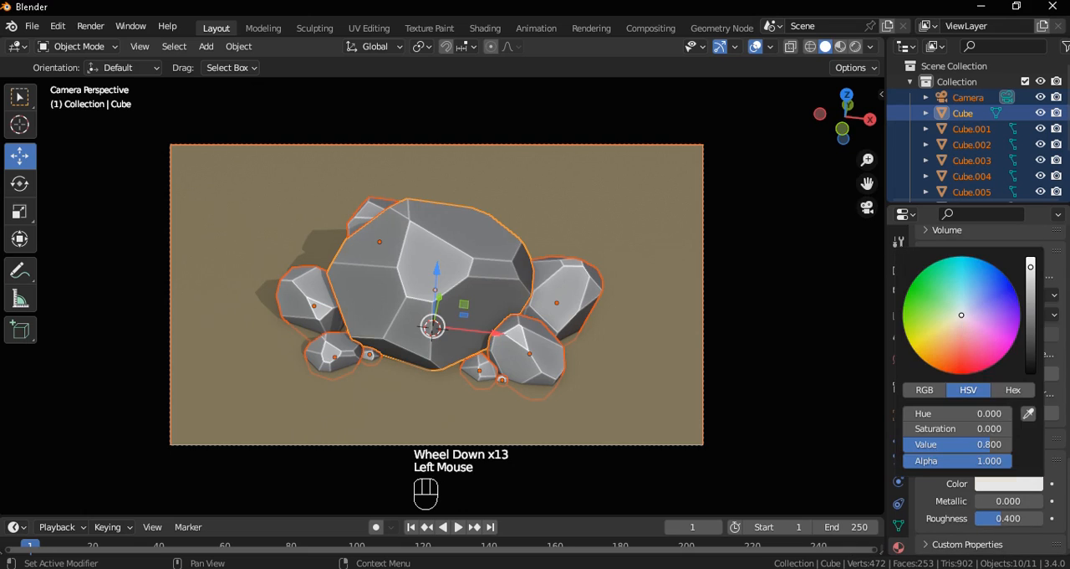
left_click(953, 323)
left_click_drag(953, 323, 958, 324)
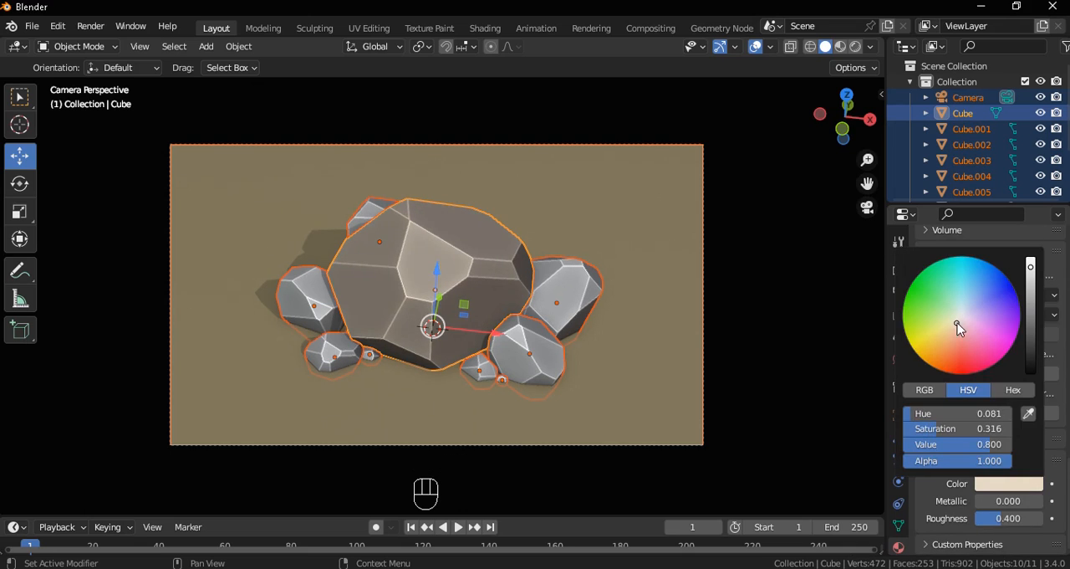
left_click_drag(1035, 310, 1031, 290)
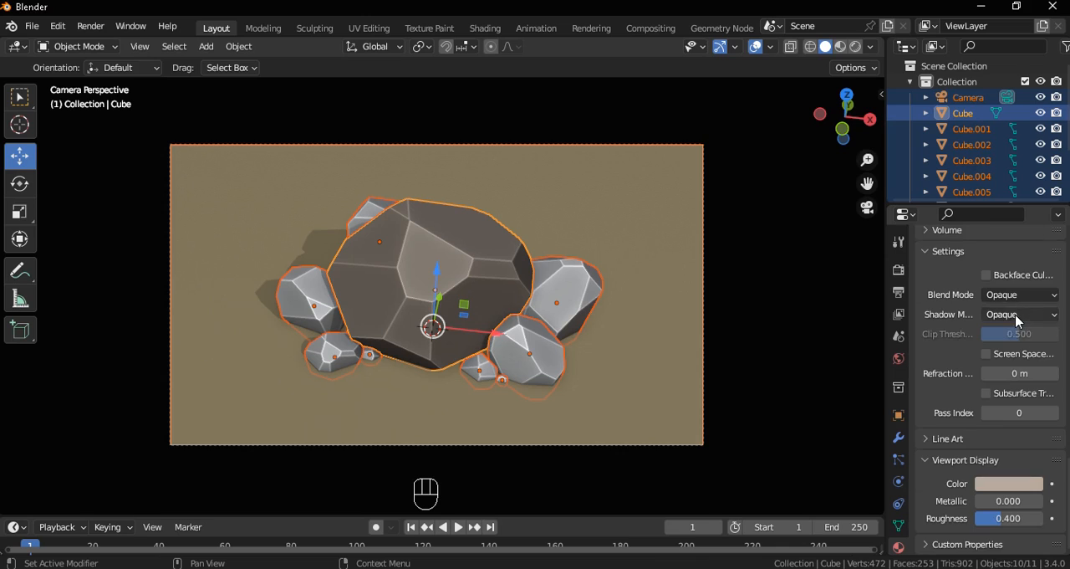
Copy the large rock's material to all the other selected rocks
scroll(1017, 321, "up", 10)
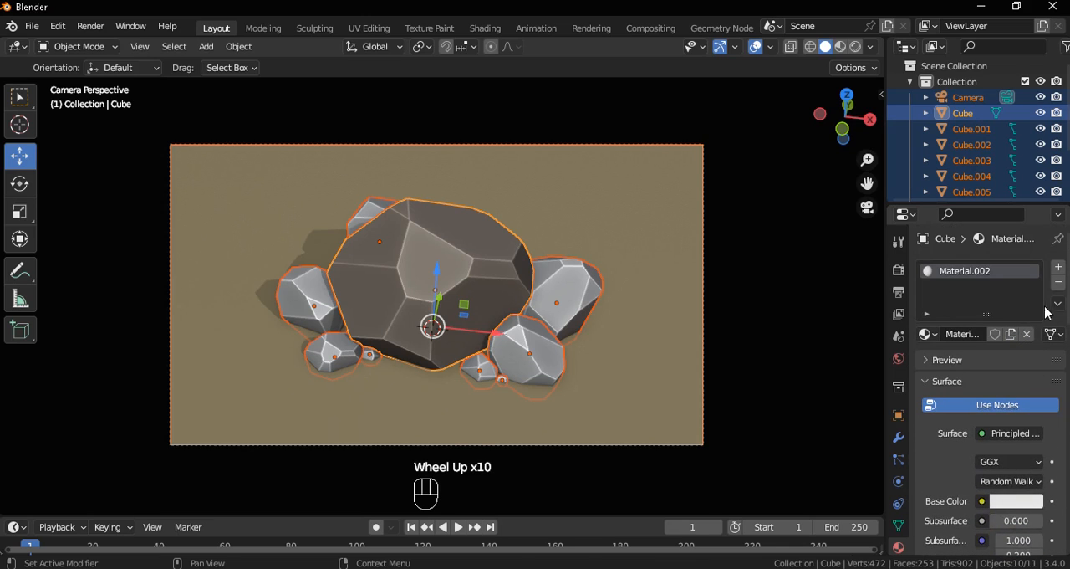
left_click(1057, 304)
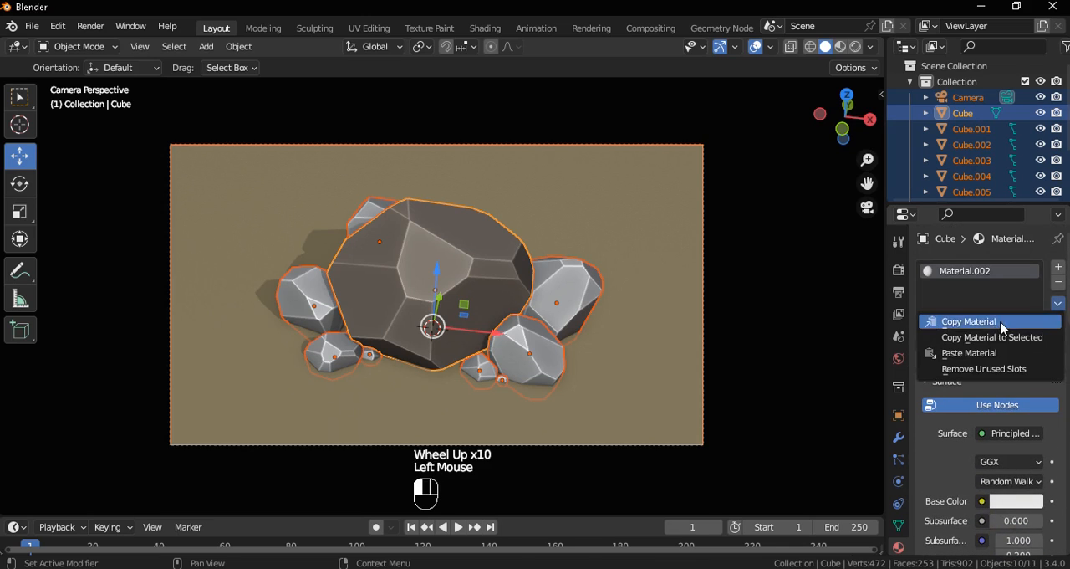
left_click(975, 337)
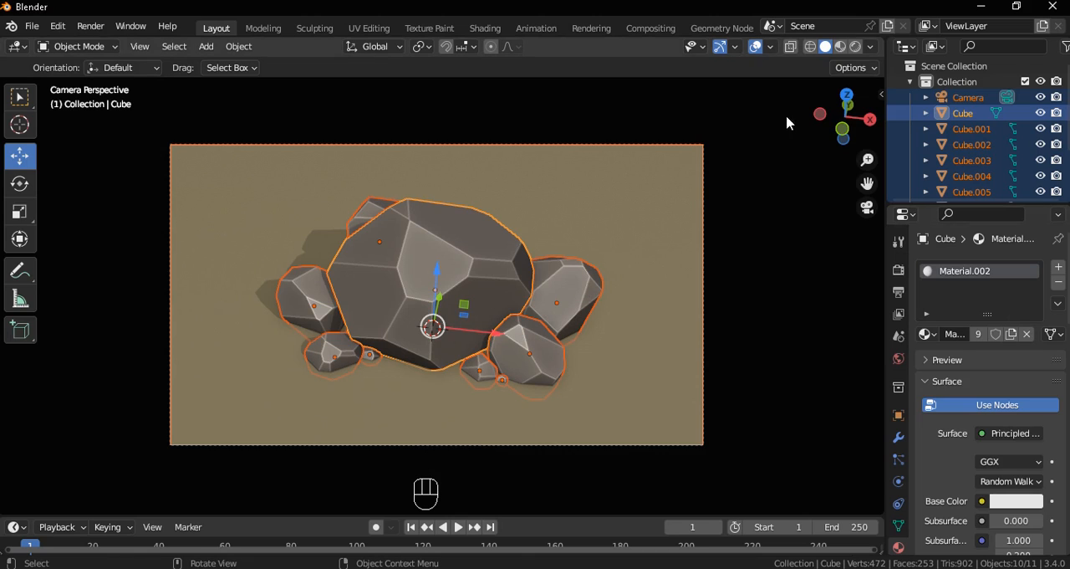
Set the viewport shading cavity to world-space ridge and valley 2.5, screen-space ridge 1.15 and screen-space valley 1.1
left_click(872, 47)
left_click(872, 47)
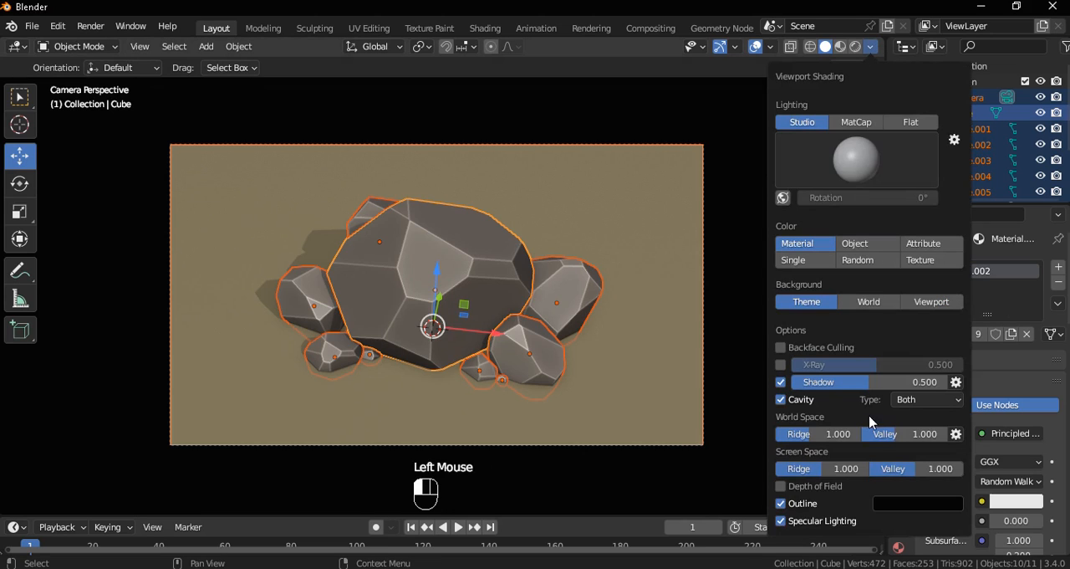
left_click_drag(897, 433, 948, 434)
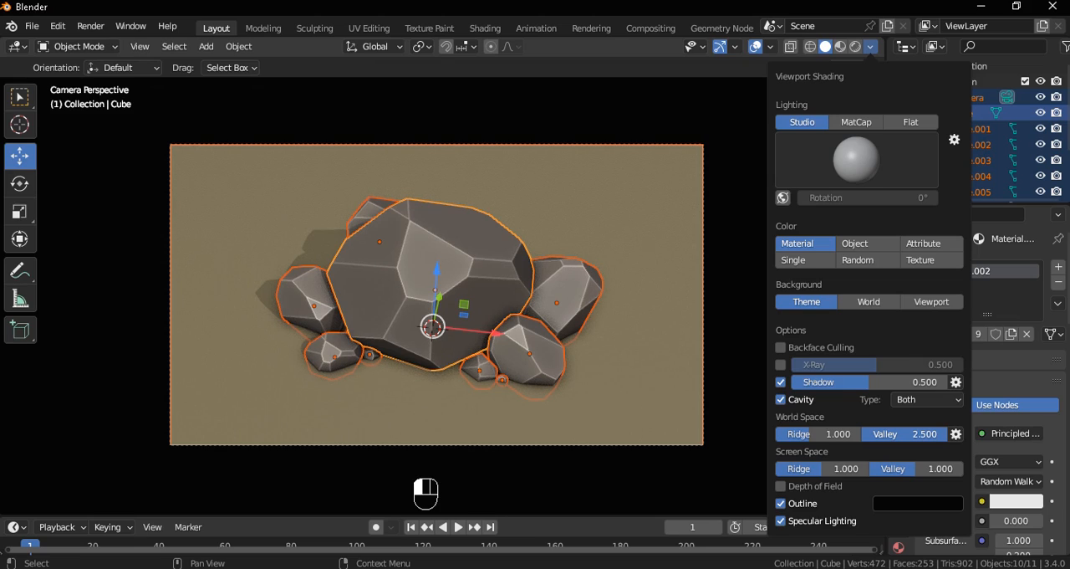
mouse_move(825, 472)
left_mouse_down()
mouse_move(780, 469)
mouse_move(832, 468)
left_mouse_up()
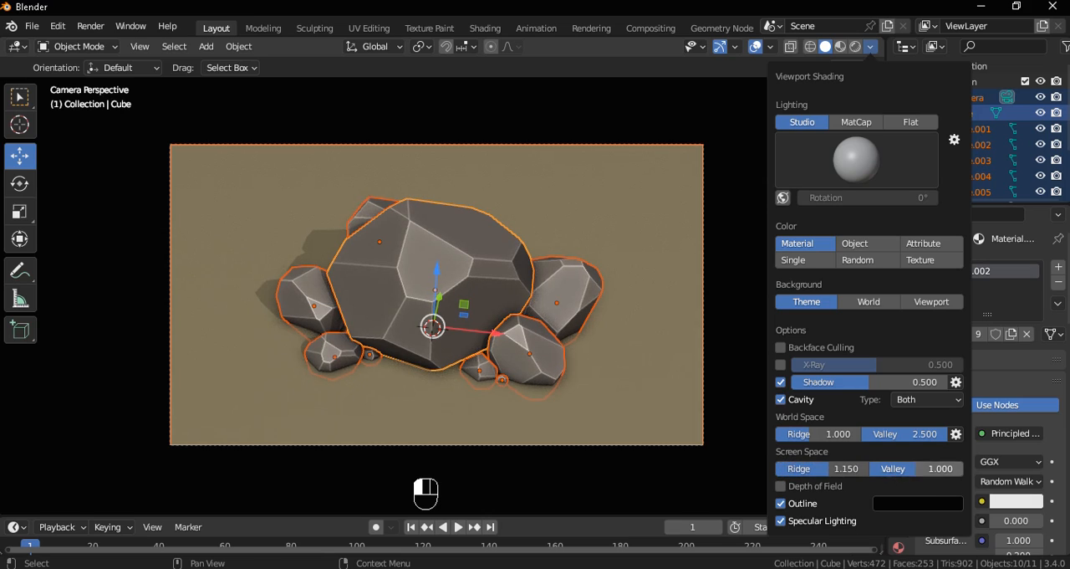
left_click_drag(815, 440, 849, 433)
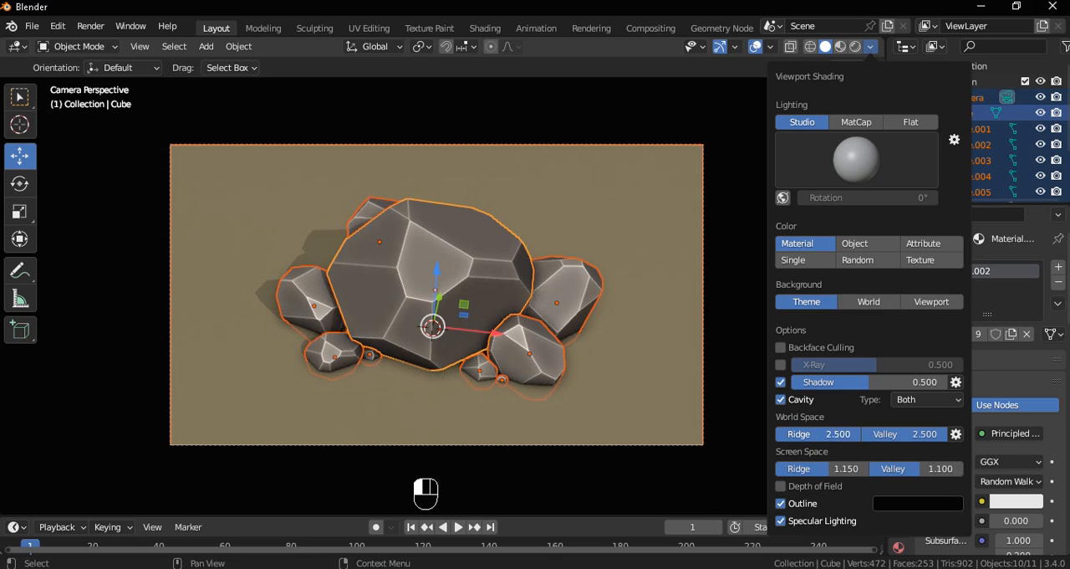
left_click(618, 209)
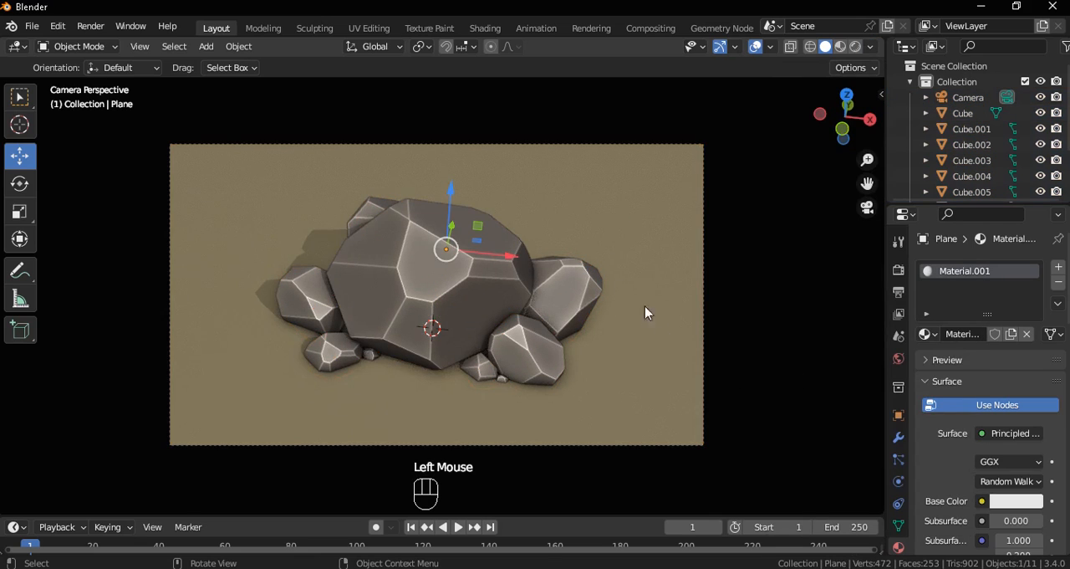
scroll(614, 285, "up", 1)
scroll(614, 284, "up", 2)
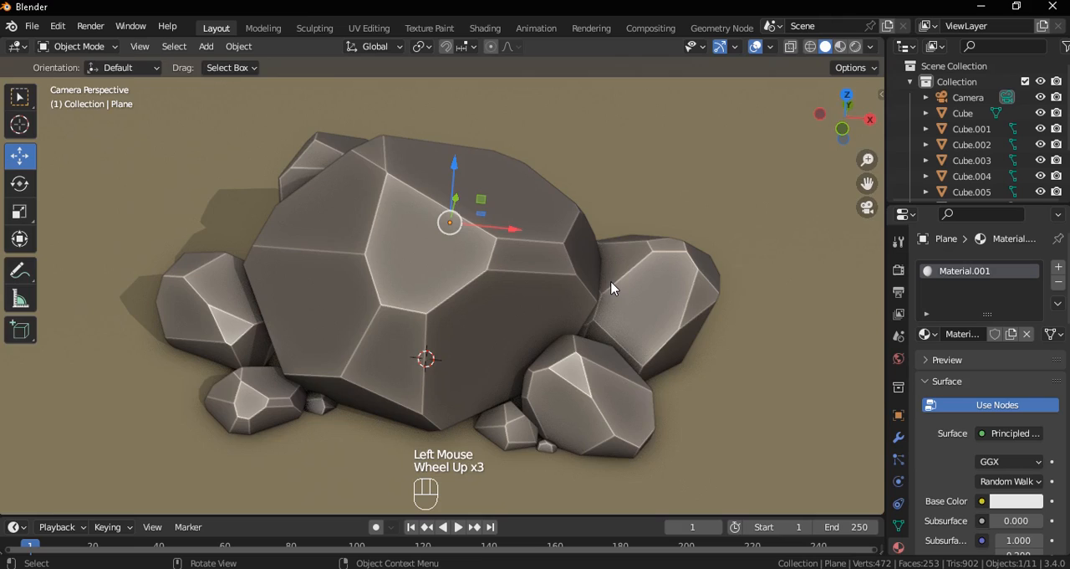
scroll(612, 287, "down", 1)
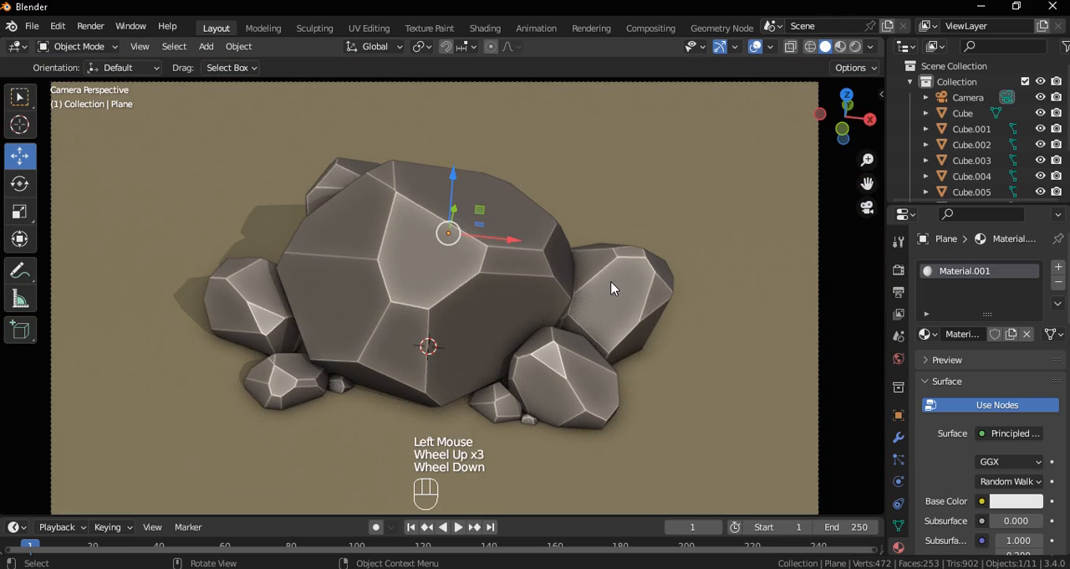